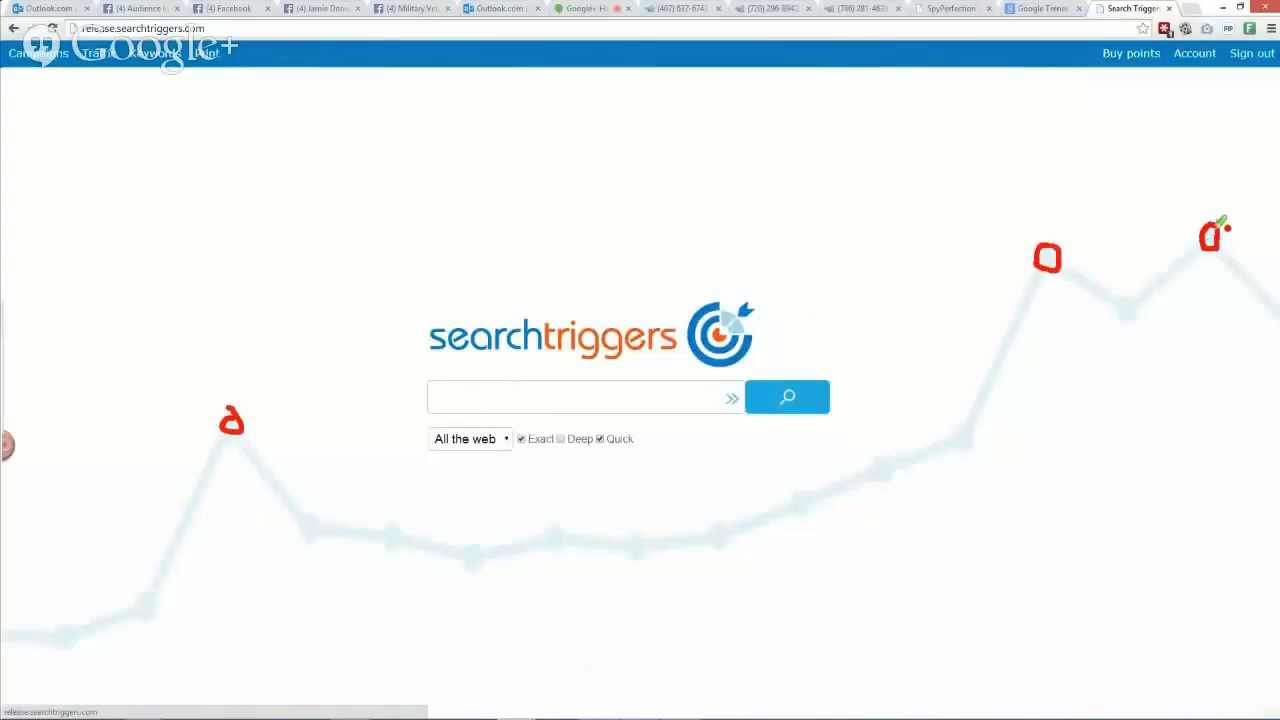
# Enlarge the page and show the list of search sources
pyautogui.moveTo(723, 518)
pyautogui.mouseDown()
pyautogui.moveTo(974, 370)
pyautogui.moveTo(1020, 270)
pyautogui.mouseUp()
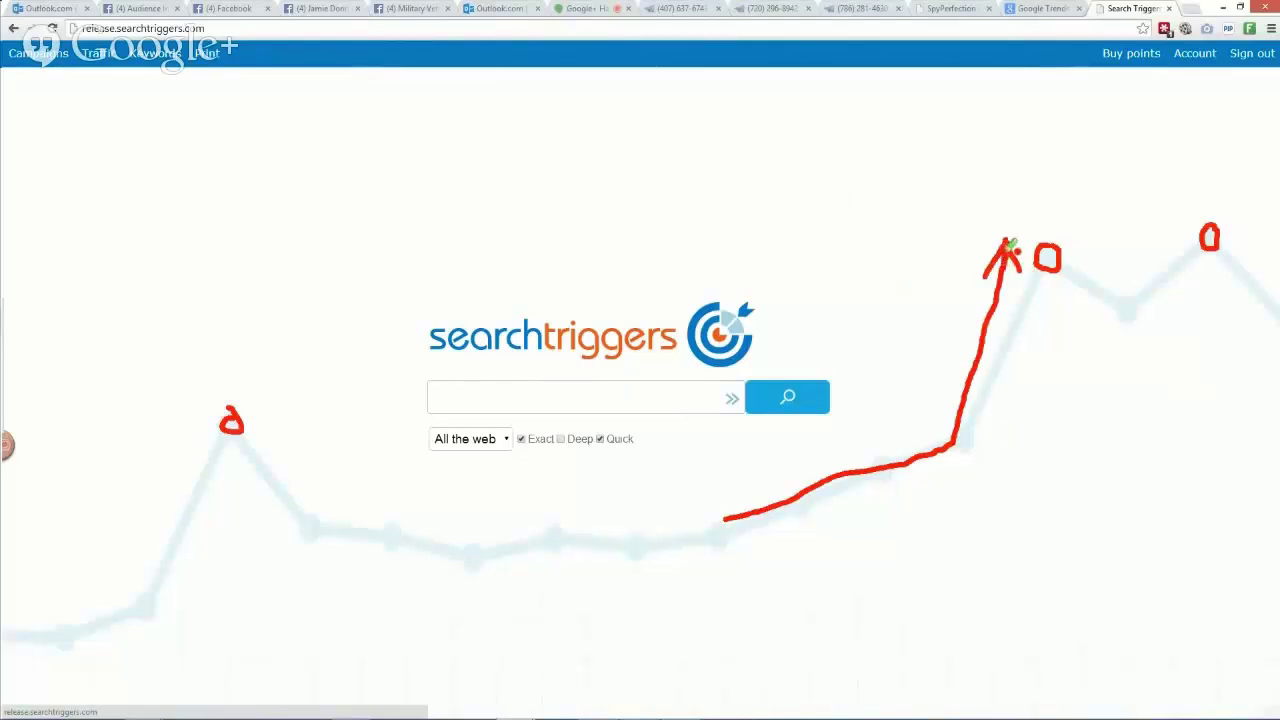
pyautogui.hotkey('ctrl', '+')
pyautogui.hotkey('ctrl', '+')
pyautogui.hotkey('ctrl', '+')
pyautogui.hotkey('ctrl', '+')
pyautogui.click(366, 488)
pyautogui.moveTo(278, 604); pyautogui.dragTo(374, 603)
pyautogui.moveTo(278, 630)
pyautogui.mouseDown()
pyautogui.moveTo(368, 632)
pyautogui.moveTo(278, 660)
pyautogui.mouseUp()
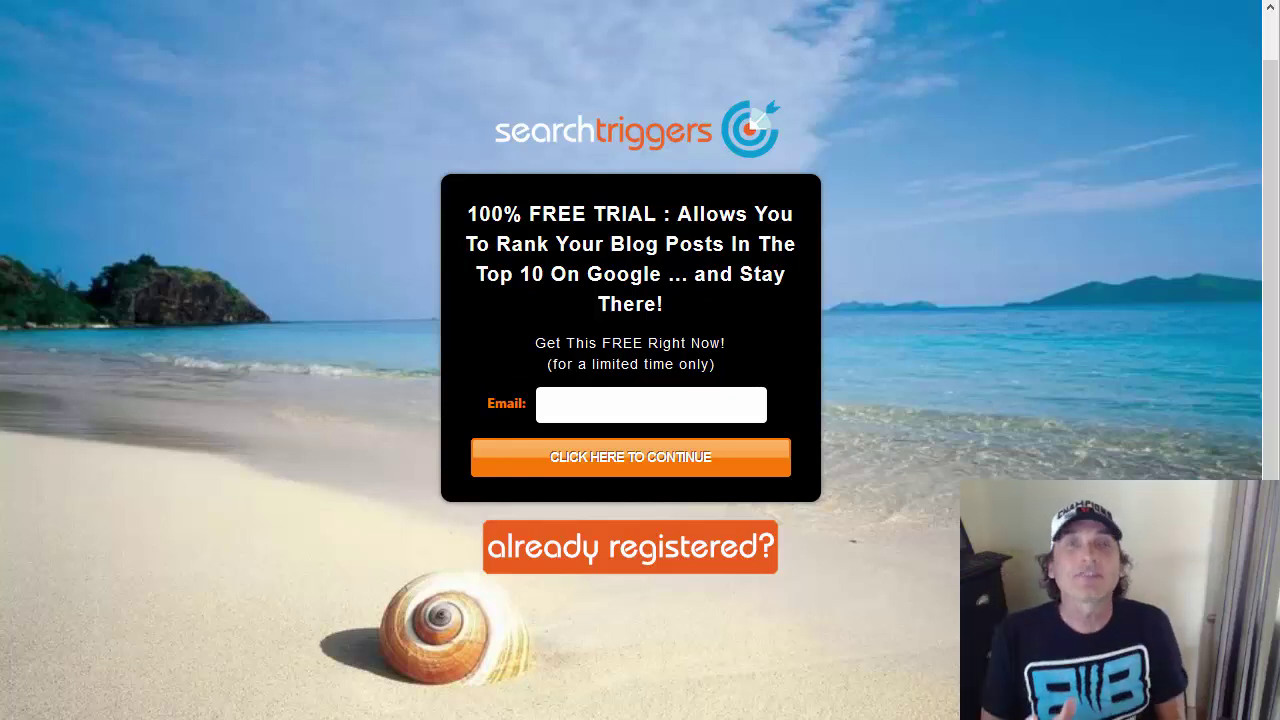
# Enter an email address and submit it to start the free trial
pyautogui.click(585, 407)
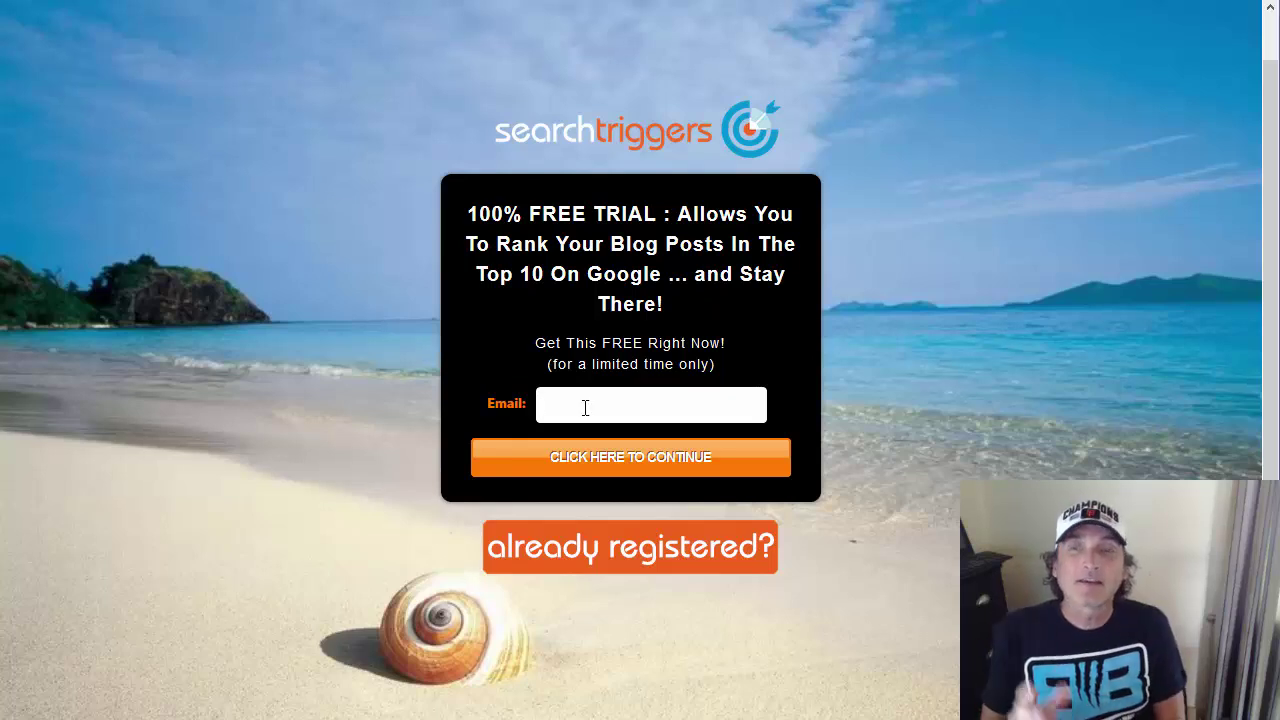
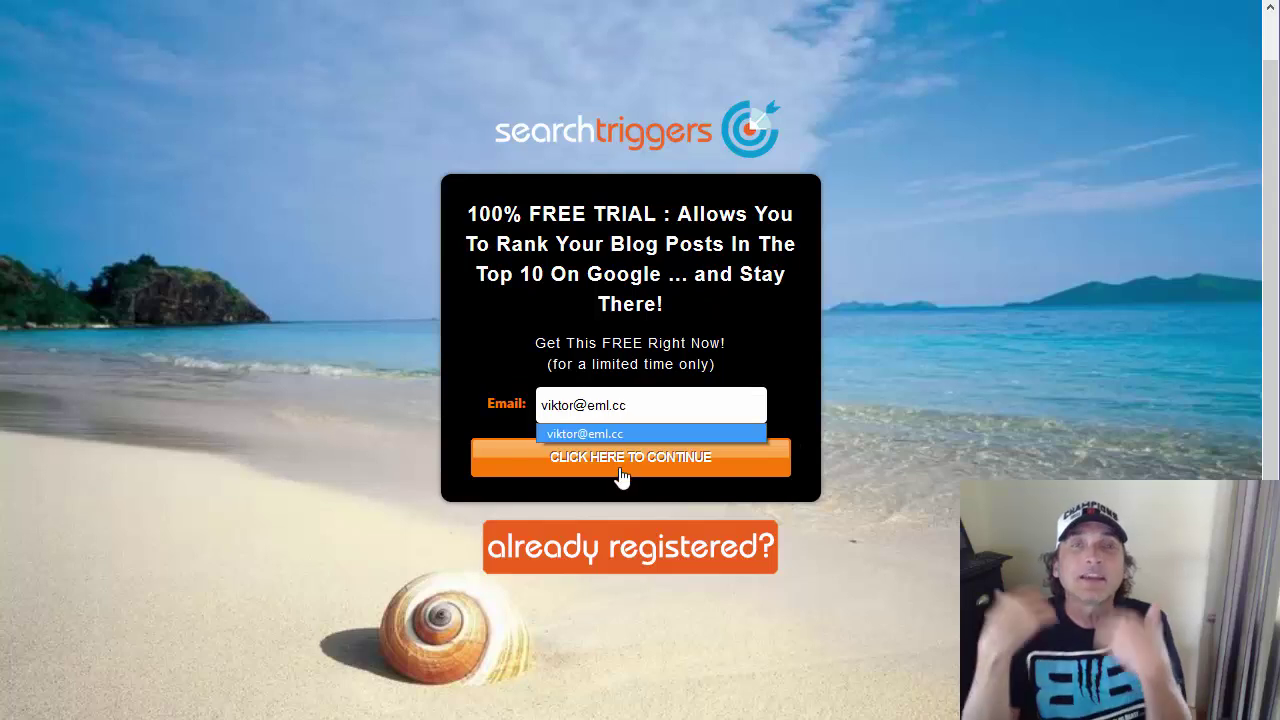
pyautogui.click(632, 464)
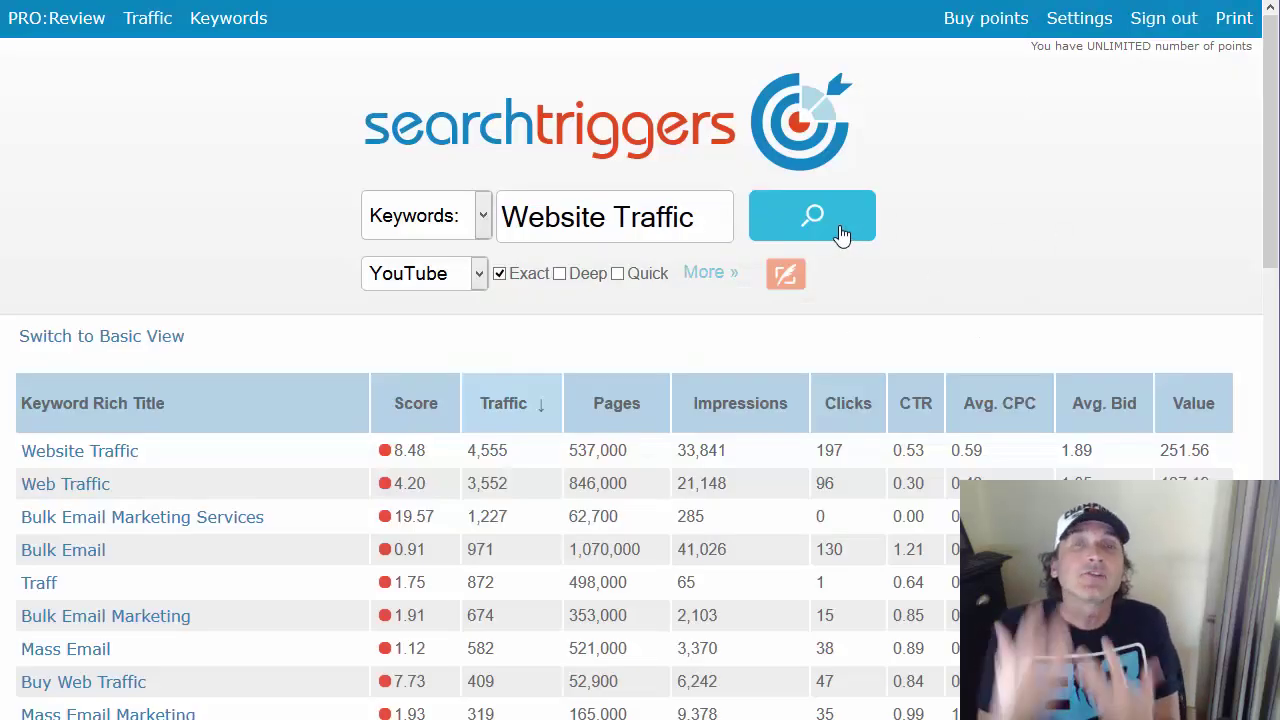
# Load the suggested keywords for Website Traffic, then pause the embedded video
pyautogui.click(841, 233)
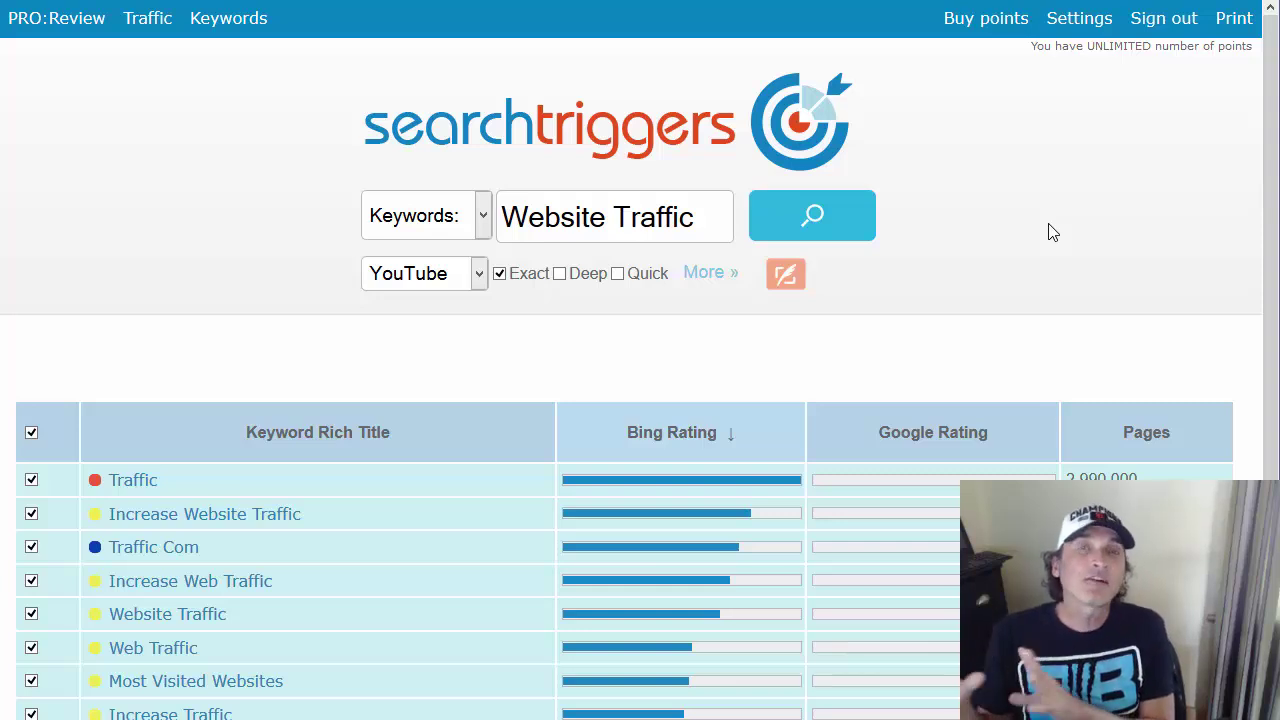
pyautogui.scroll(-1, 1063, 200)
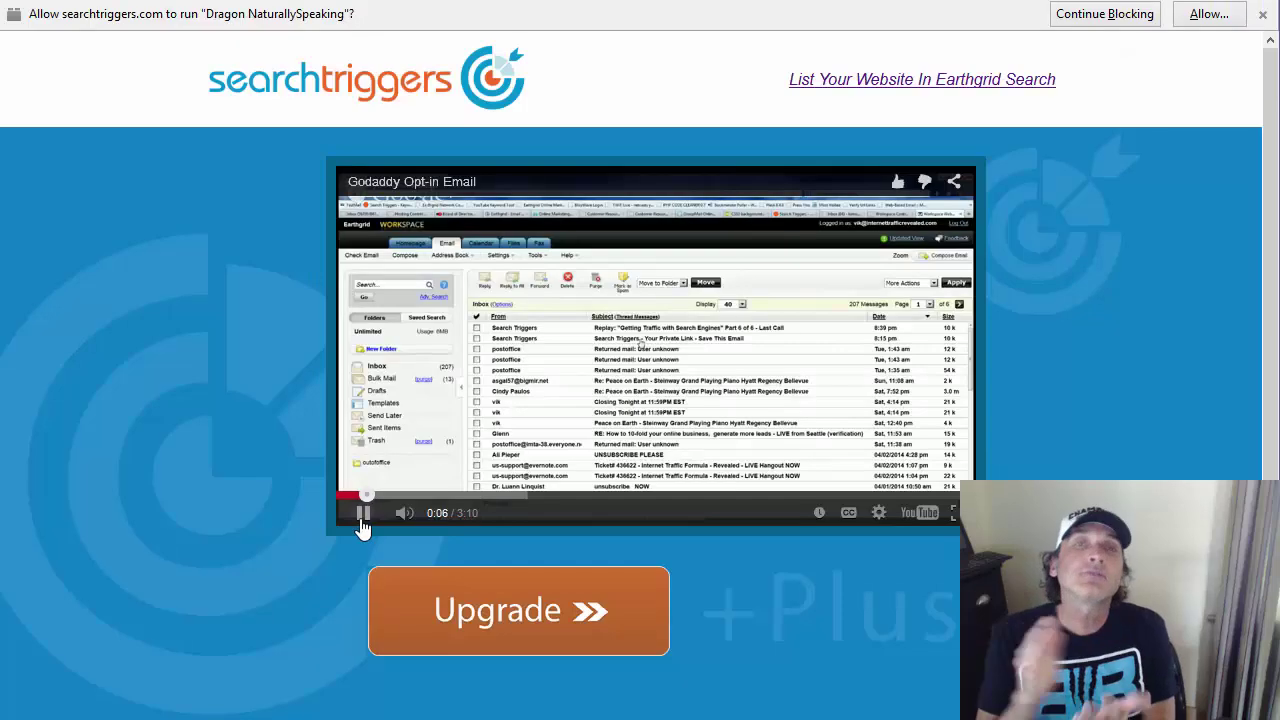
pyautogui.click(362, 520)
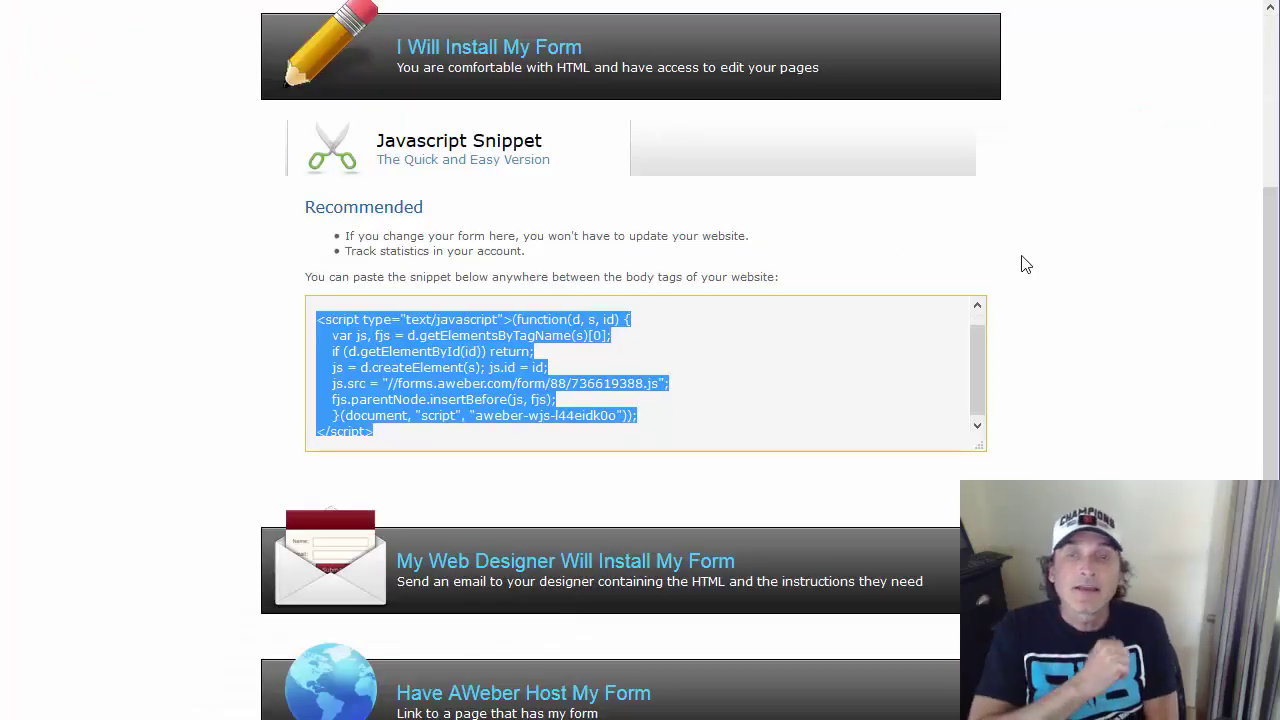
# Return to the form Design step, change the width to 550 and save the form
pyautogui.click(1080, 268)
pyautogui.scroll(3, 1000, 260)
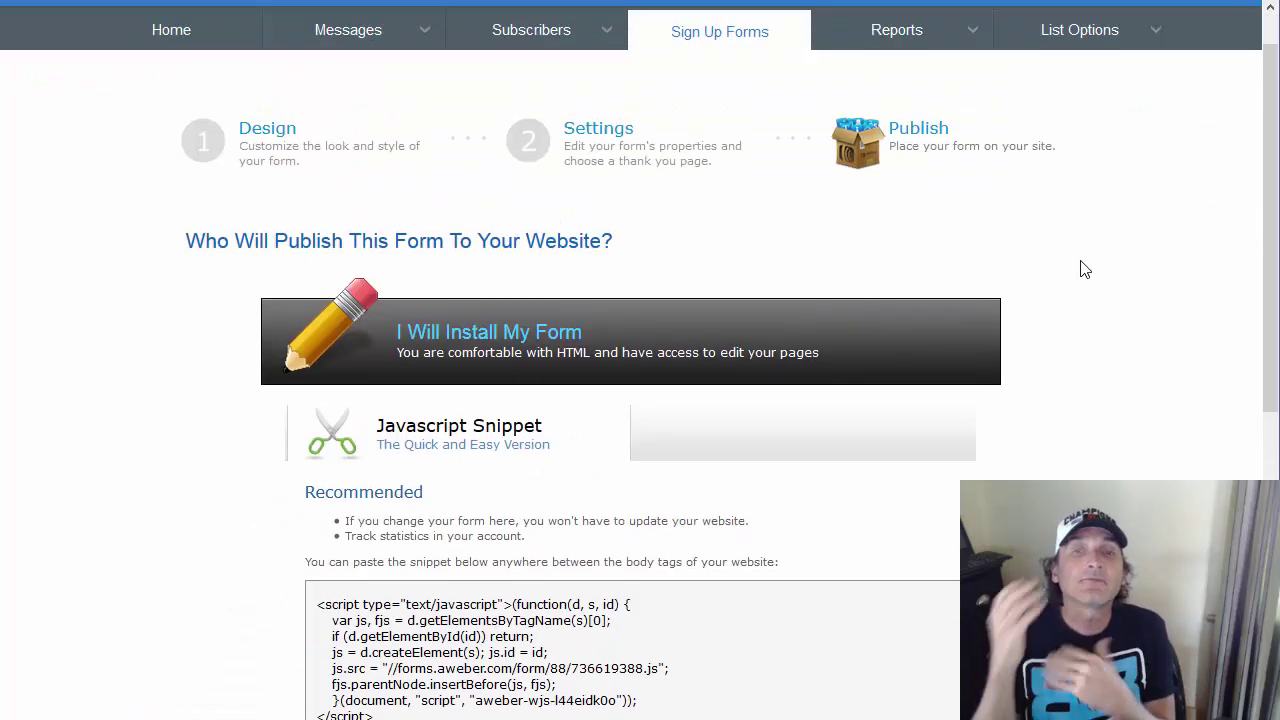
pyautogui.click(278, 133)
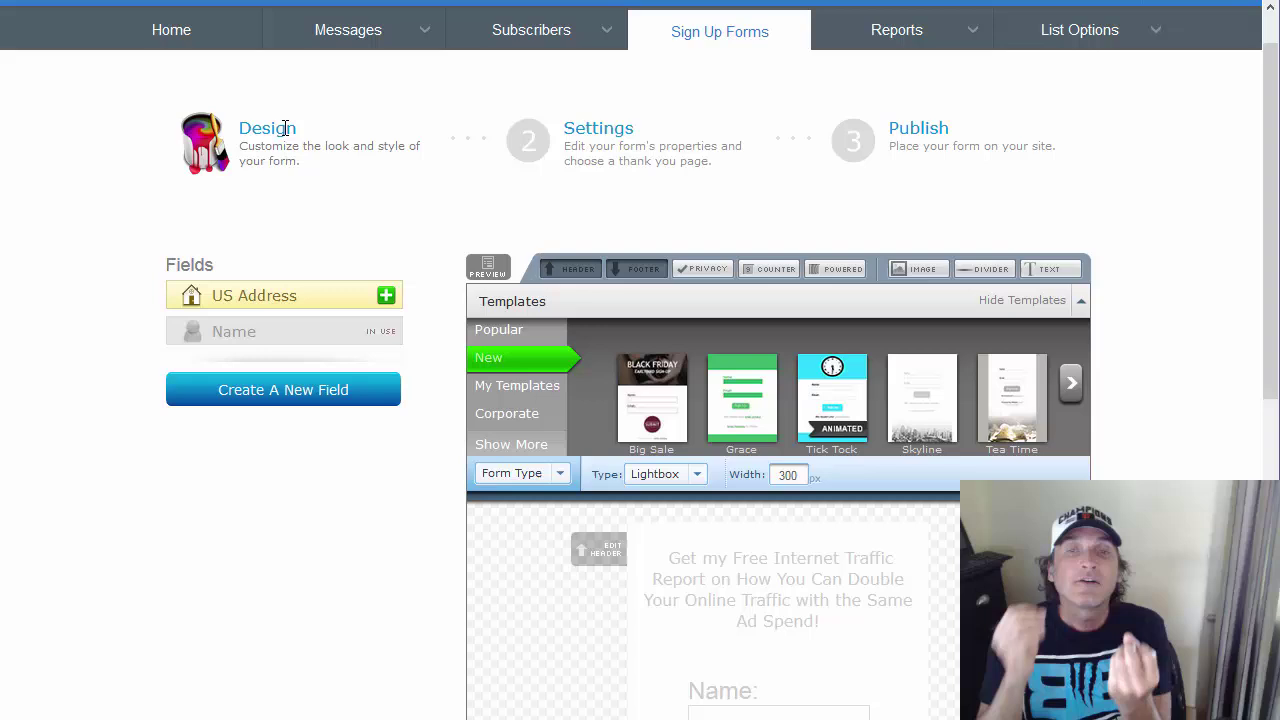
pyautogui.doubleClick(795, 476)
pyautogui.write('550')
pyautogui.scroll(-2, 640, 400)
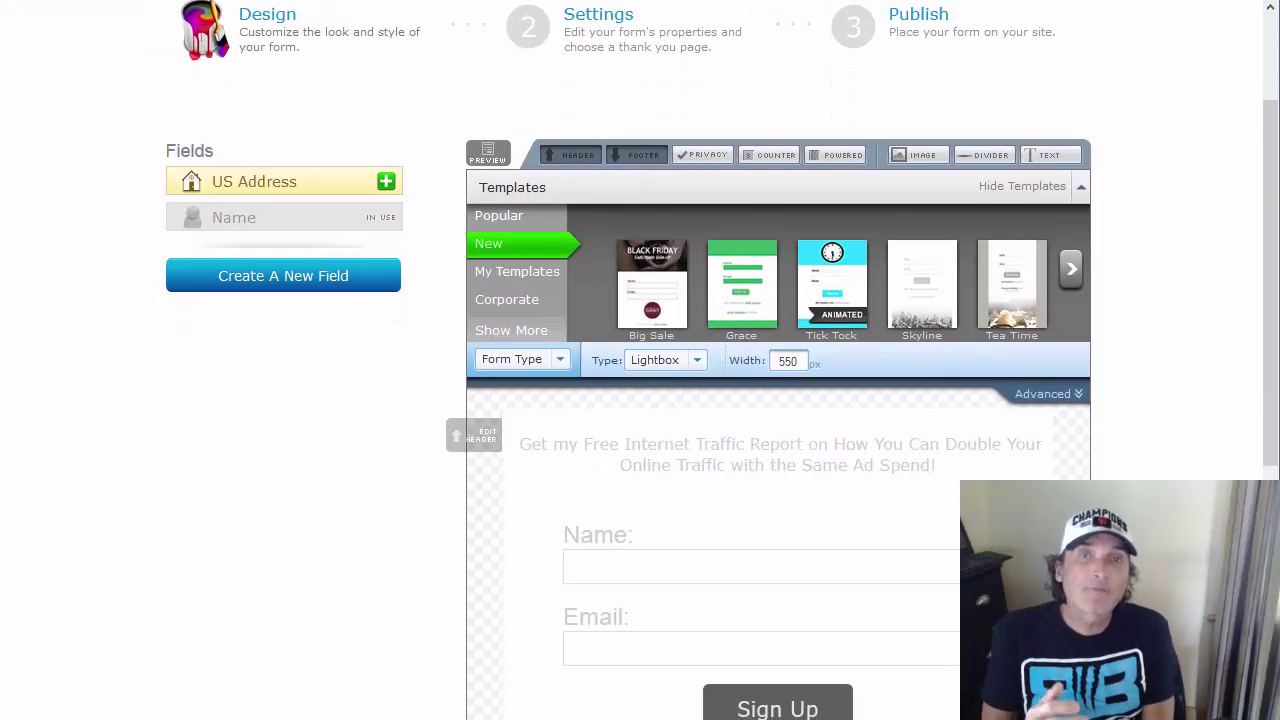
pyautogui.scroll(-4, 1130, 360)
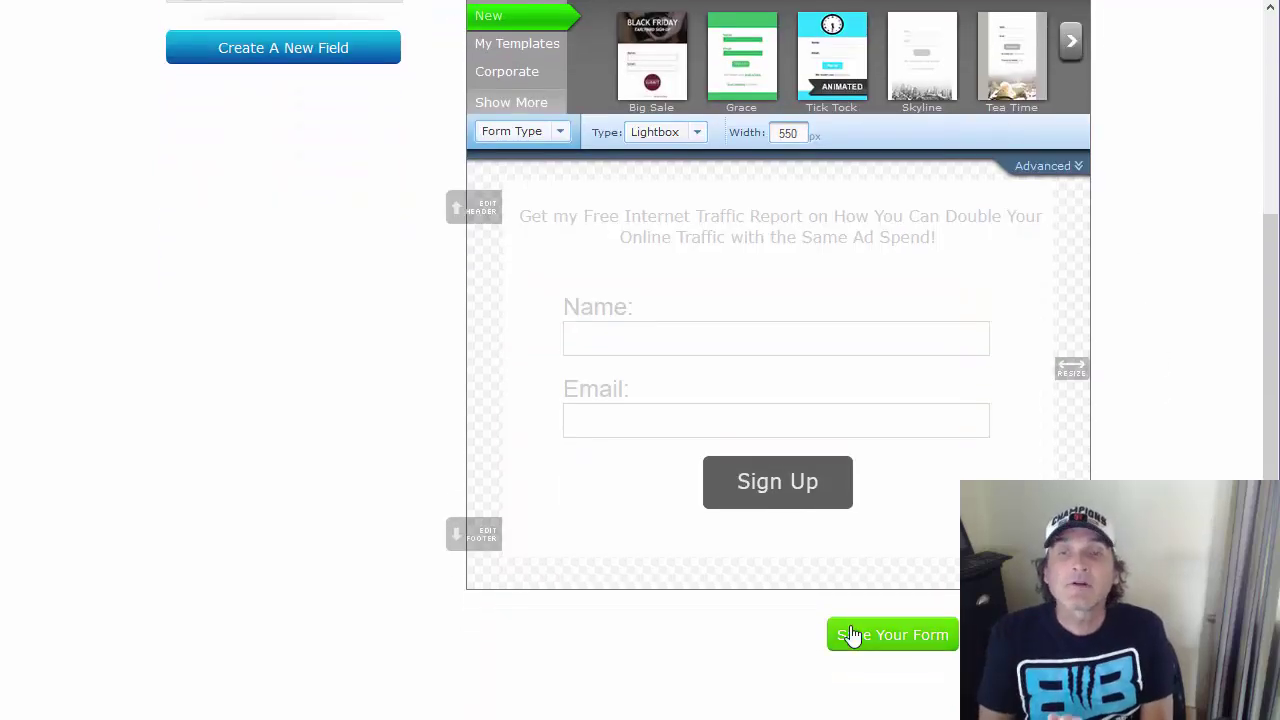
pyautogui.click(855, 630)
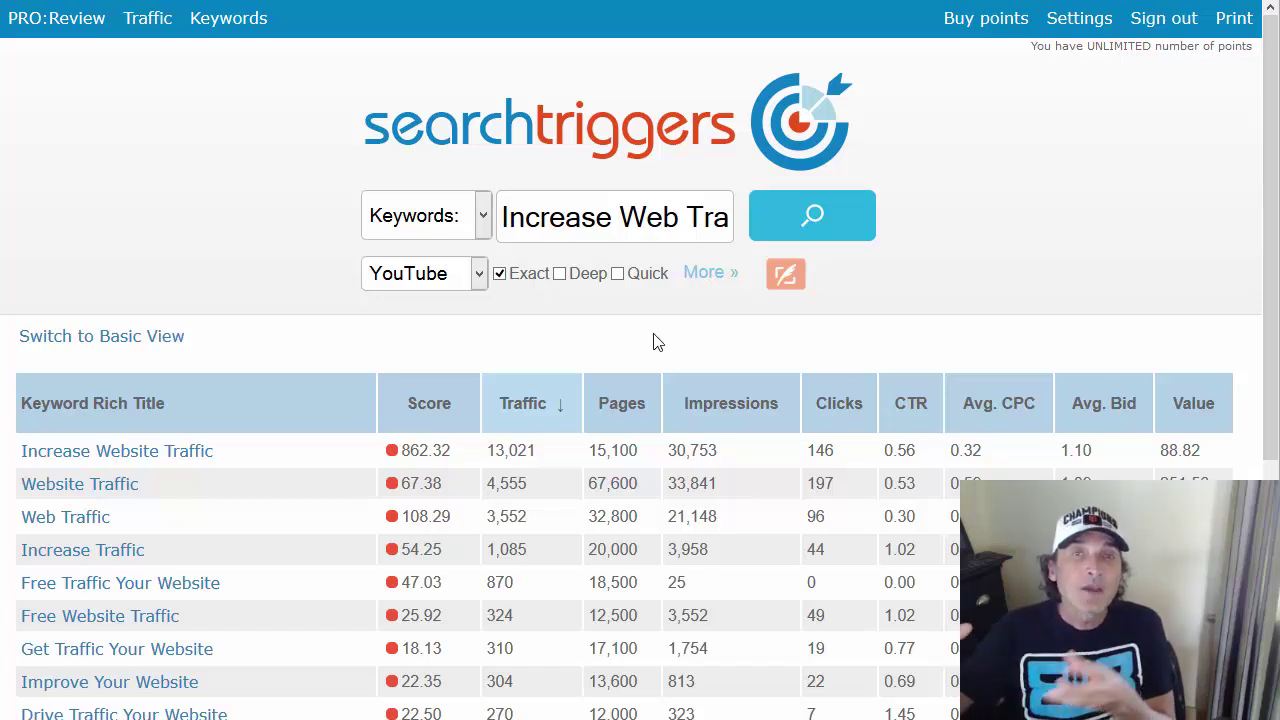
# Show the latest 20 traffic results from the Traffic history menu
pyautogui.moveTo(222, 462); pyautogui.dragTo(160, 462)
pyautogui.click(148, 22)
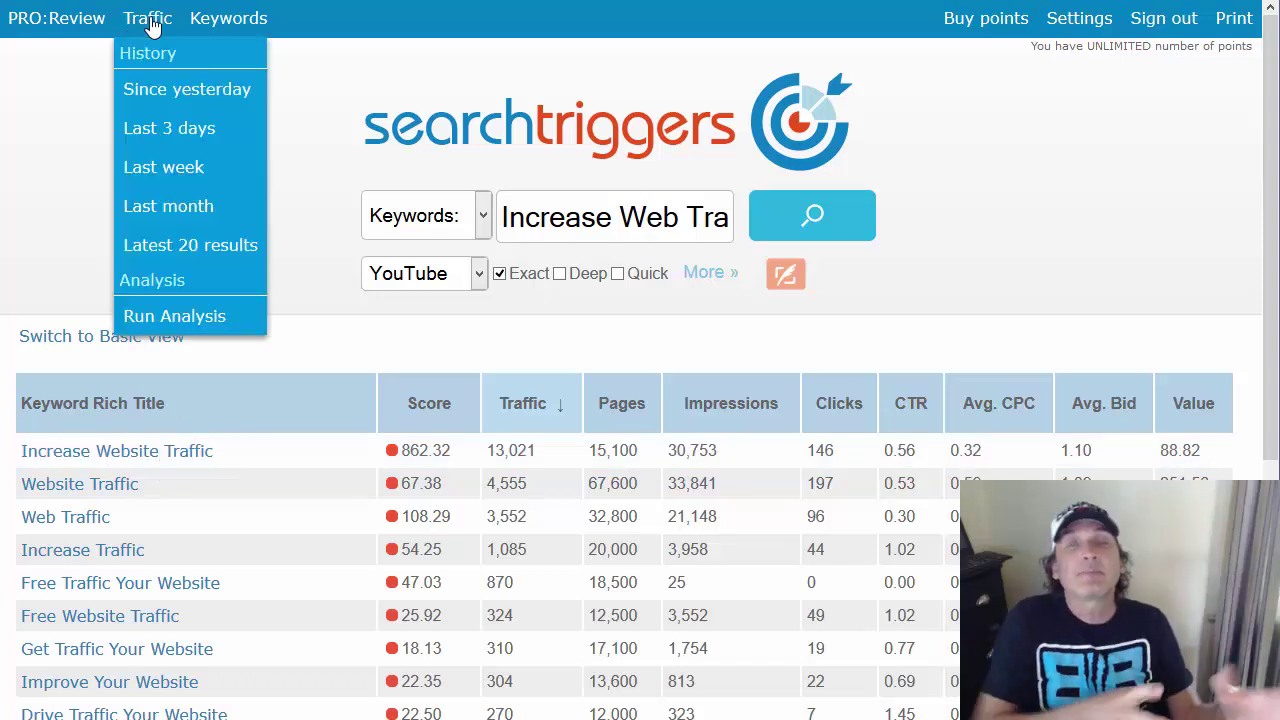
pyautogui.click(190, 246)
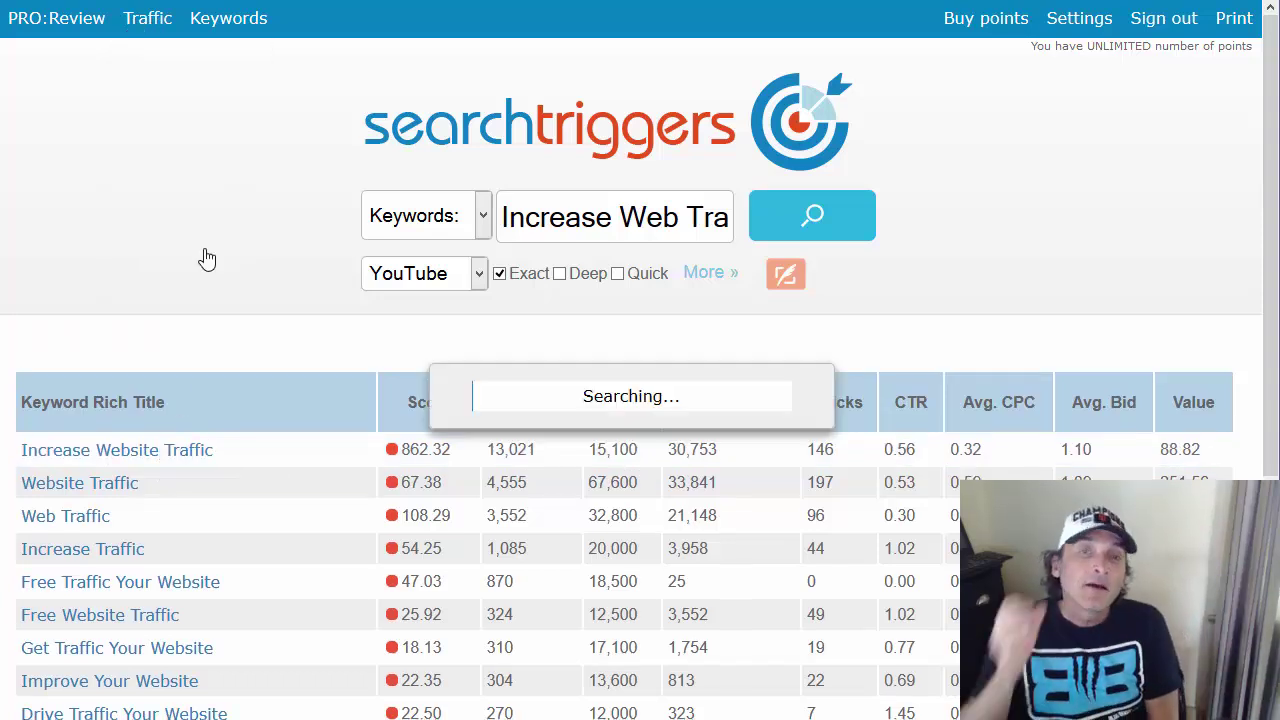
pyautogui.scroll(-2, 540, 320)
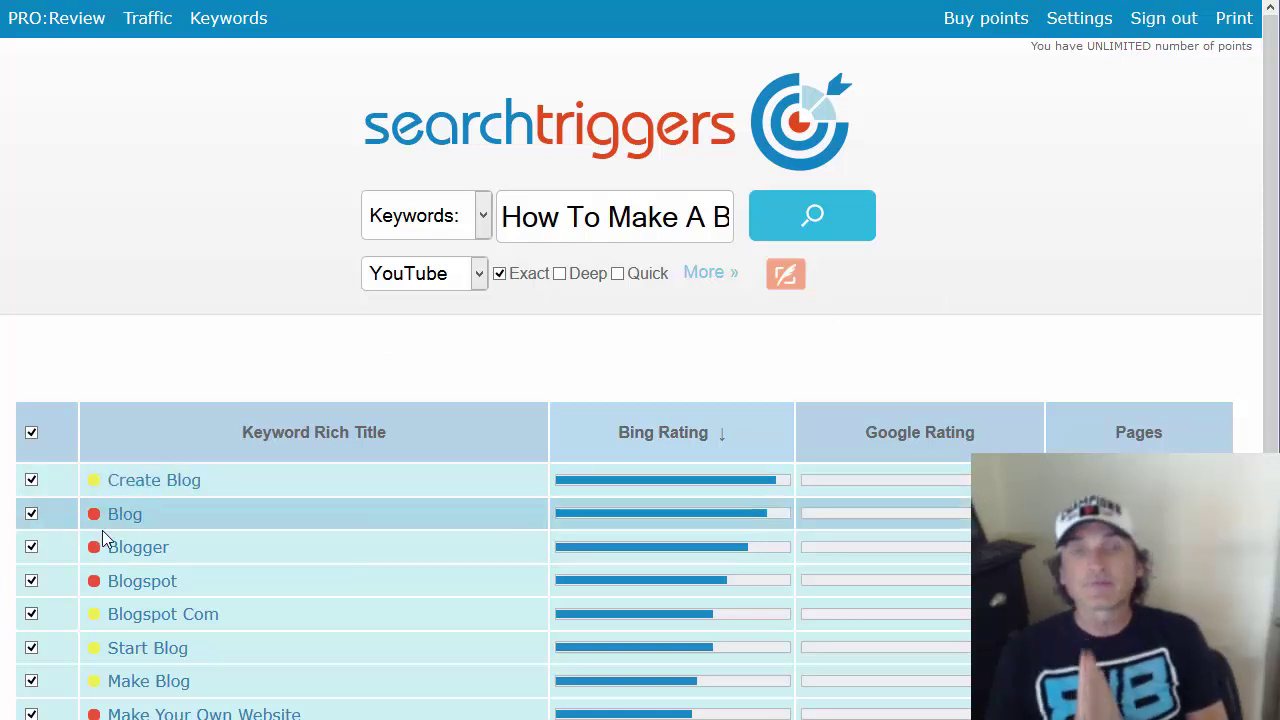
# Sort the blog keyword suggestions by Google Rating, then back by Bing Rating
pyautogui.click(925, 436)
pyautogui.click(700, 432)
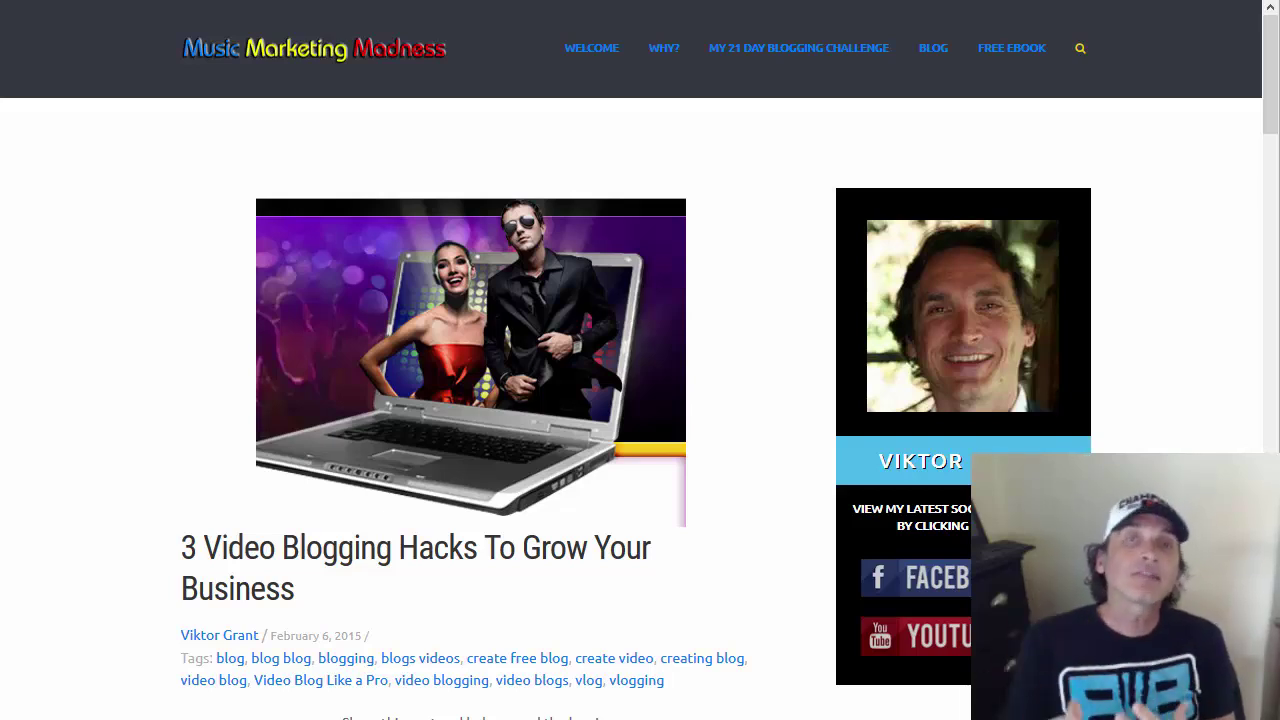
pyautogui.scroll(-2, 1193, 285)
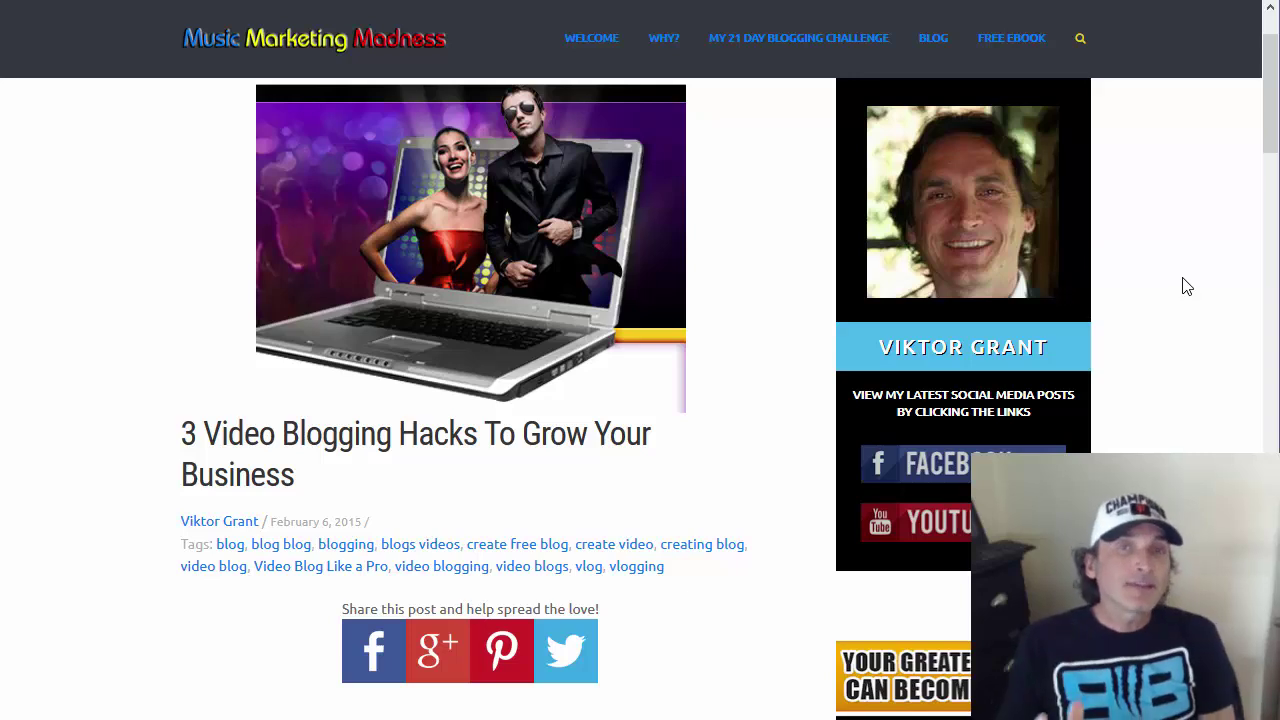
pyautogui.scroll(-1, 1185, 294)
pyautogui.scroll(-4, 1185, 296)
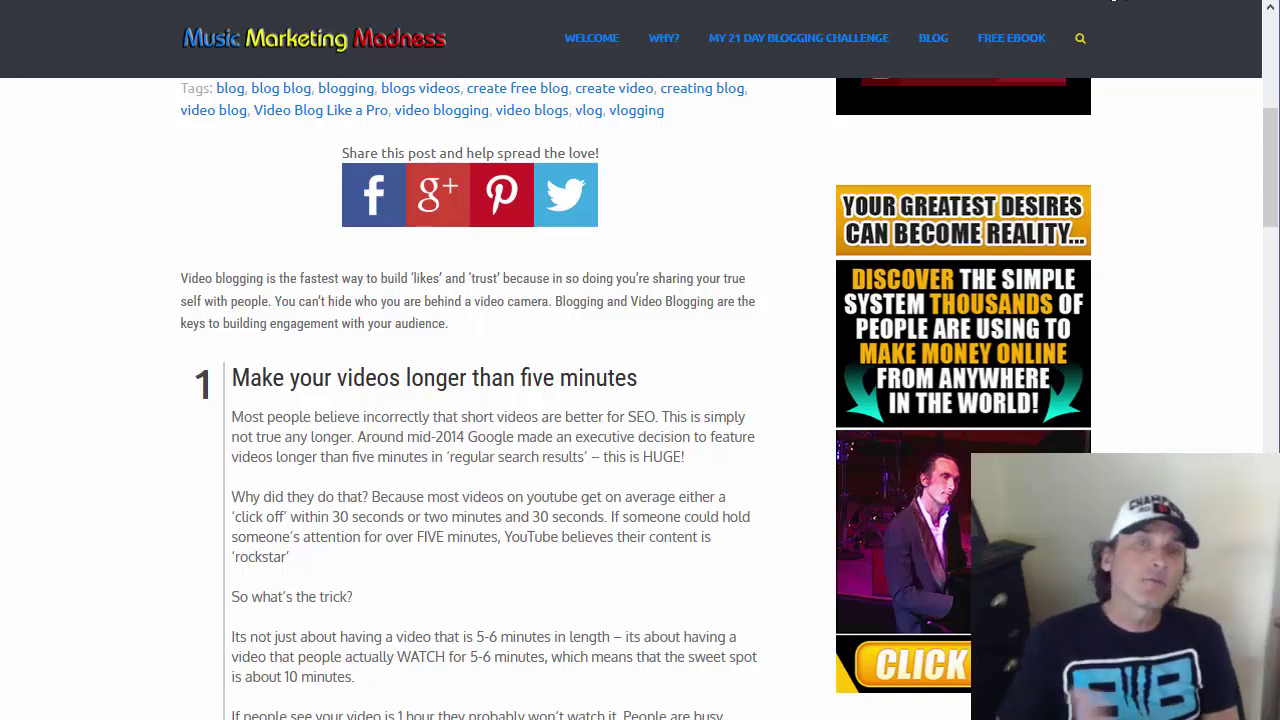
# Go to searchtriggers.com in a new browser tab
pyautogui.click(1114, 1)
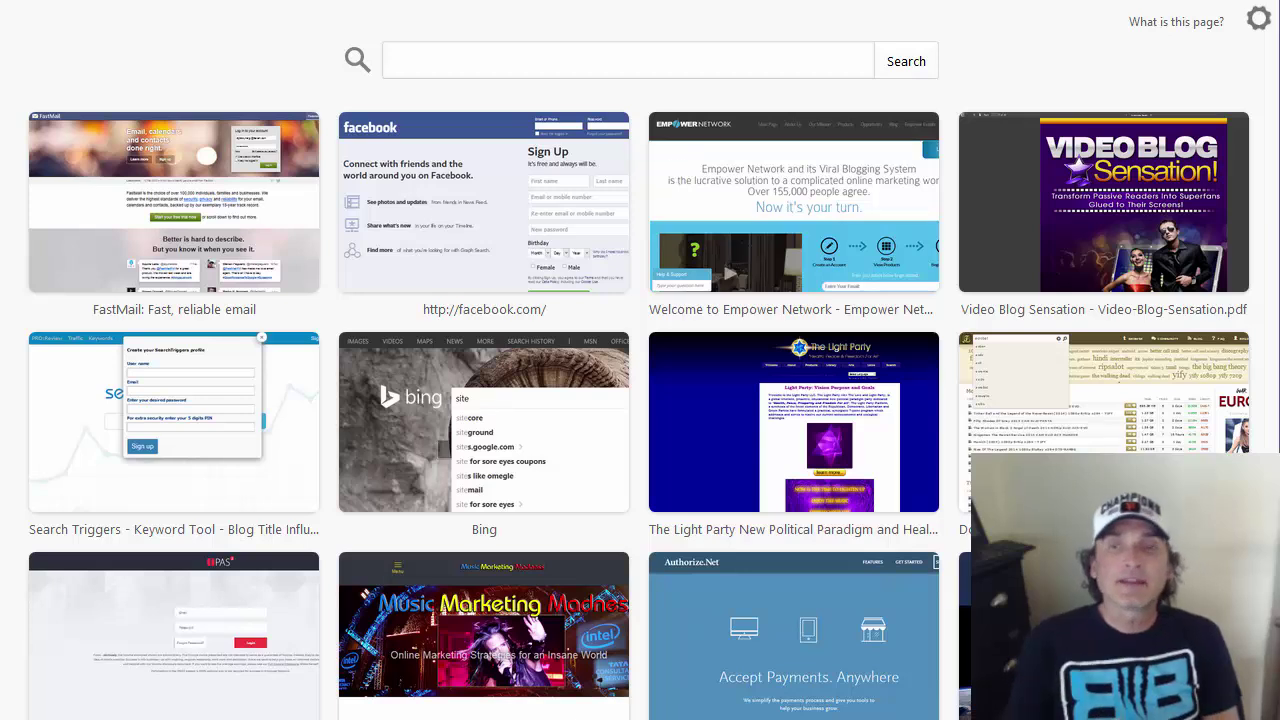
pyautogui.write('searchtr')
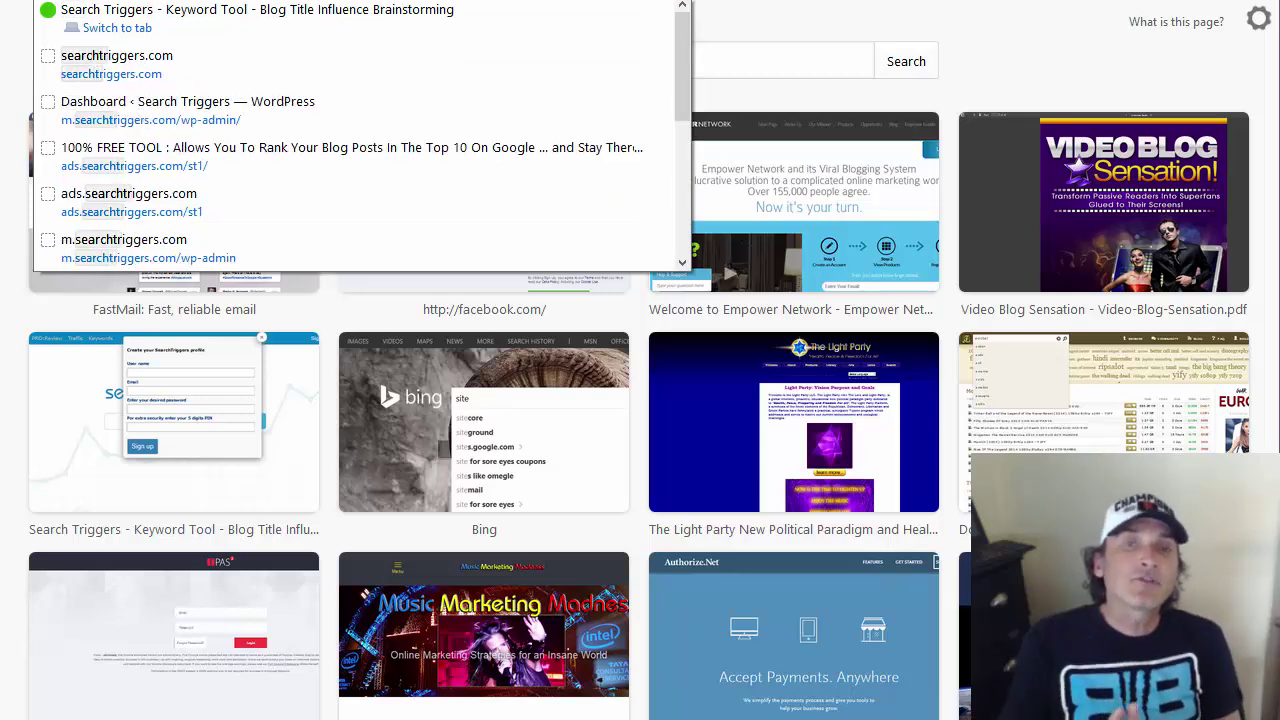
pyautogui.press('Return')
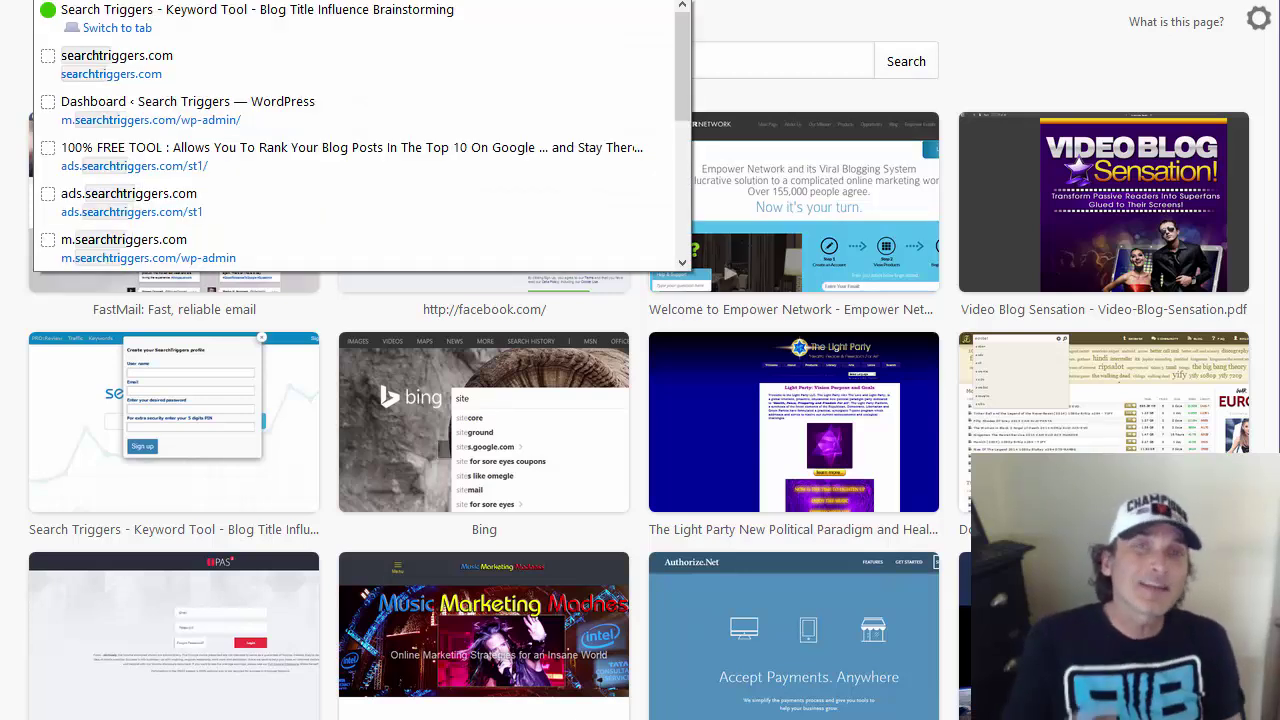
pyautogui.write('iggers.com')
pyautogui.press('Return')
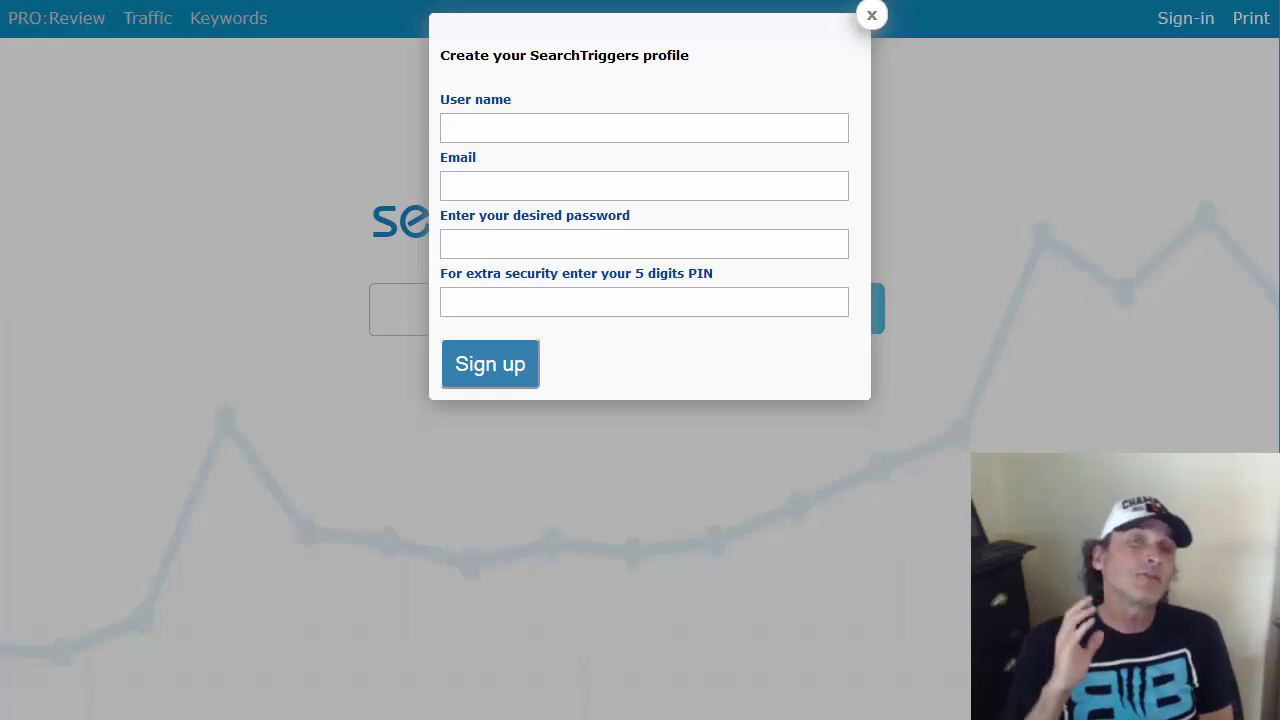
# Enter a username and an e-mail address in the profile sign-up form
pyautogui.write('yourbranhere')
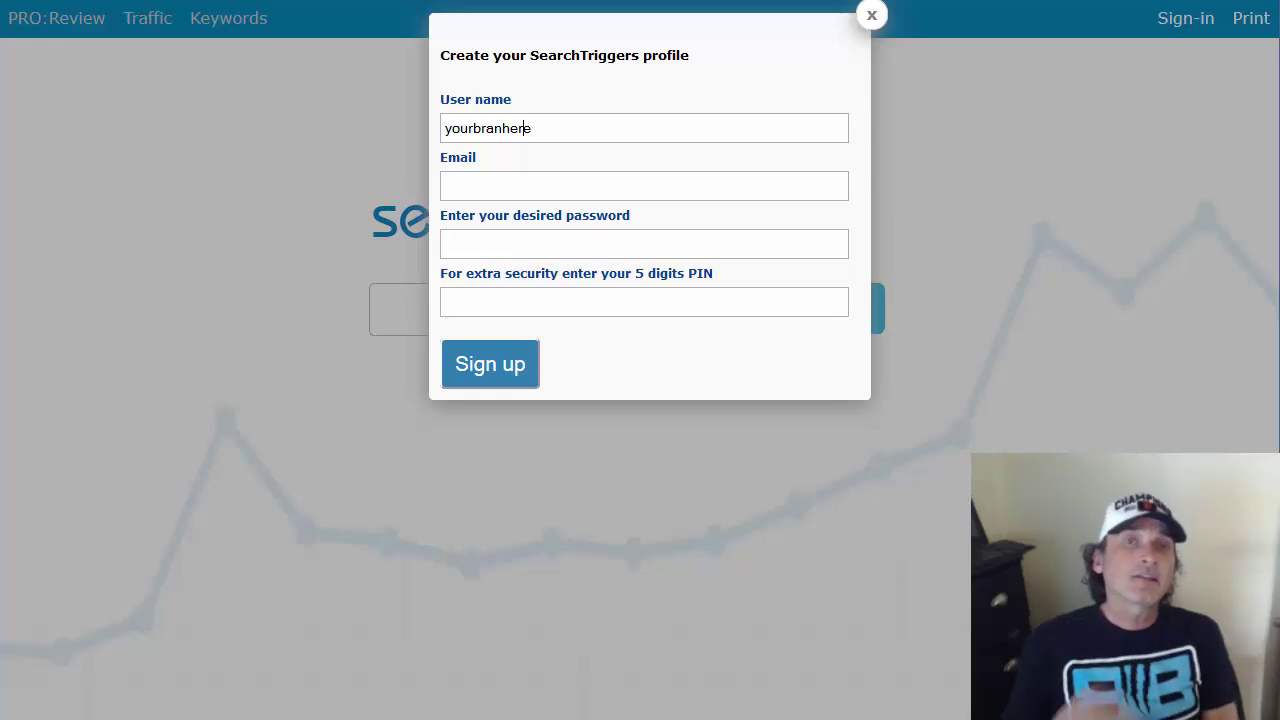
pyautogui.write('d')
pyautogui.click(644, 186)
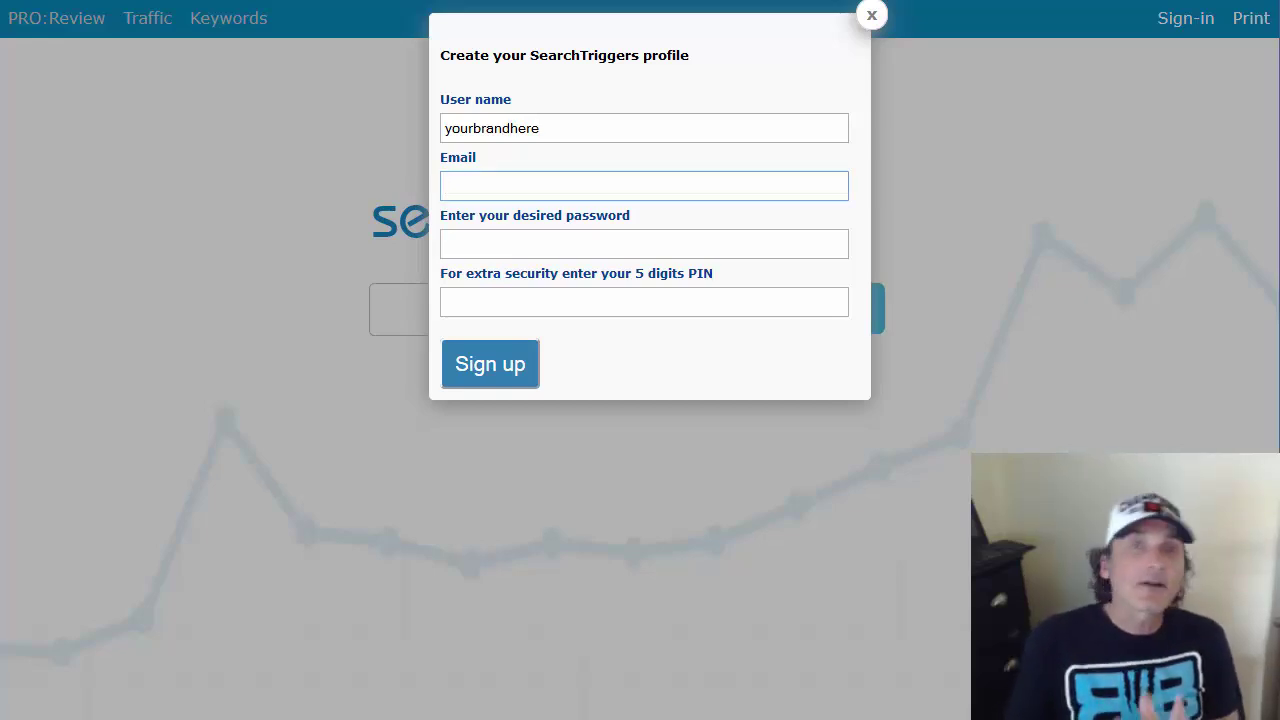
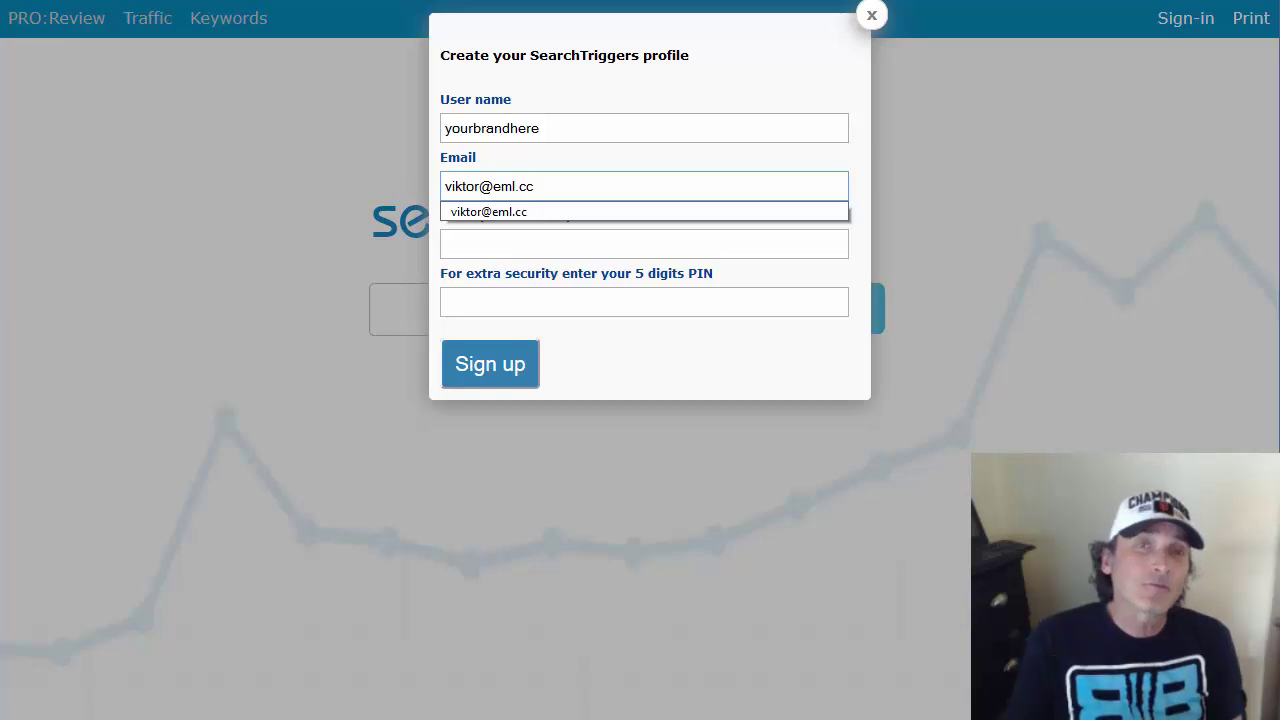
# Enter a password and a 5-digit PIN, then submit the sign-up
pyautogui.click(644, 244)
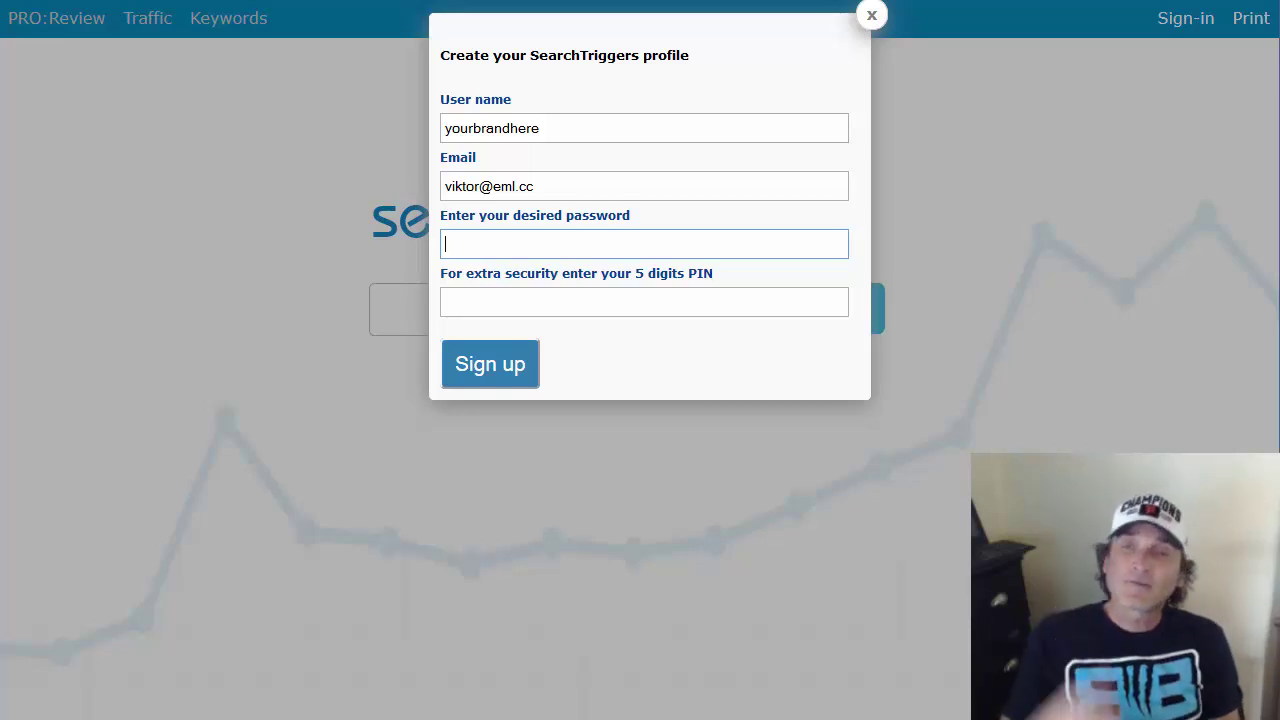
pyautogui.write('••••••••')
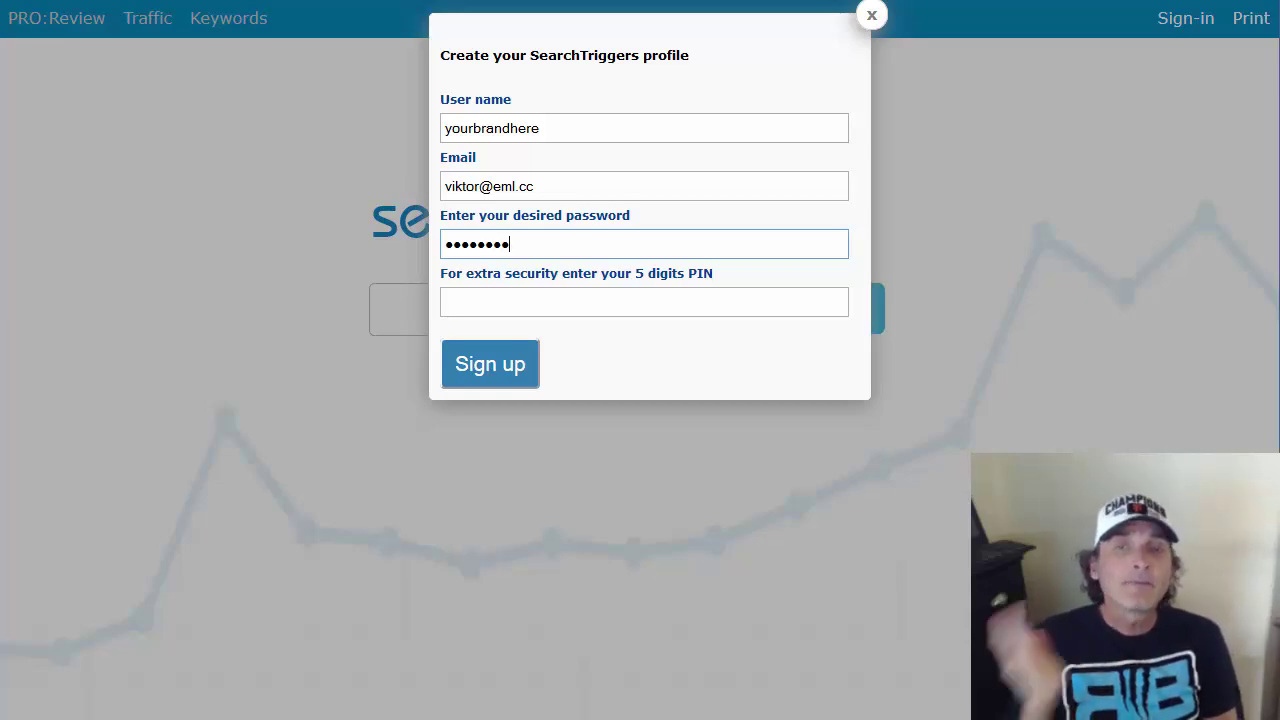
pyautogui.write('•')
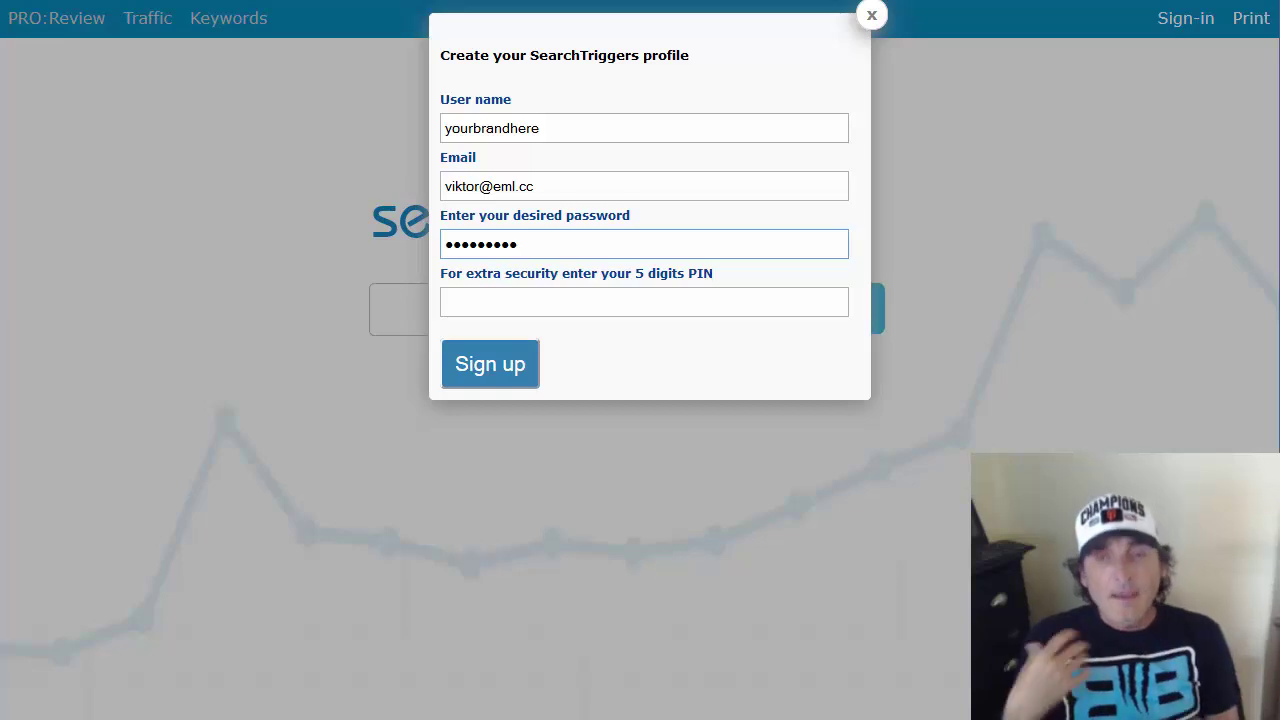
pyautogui.click(591, 305)
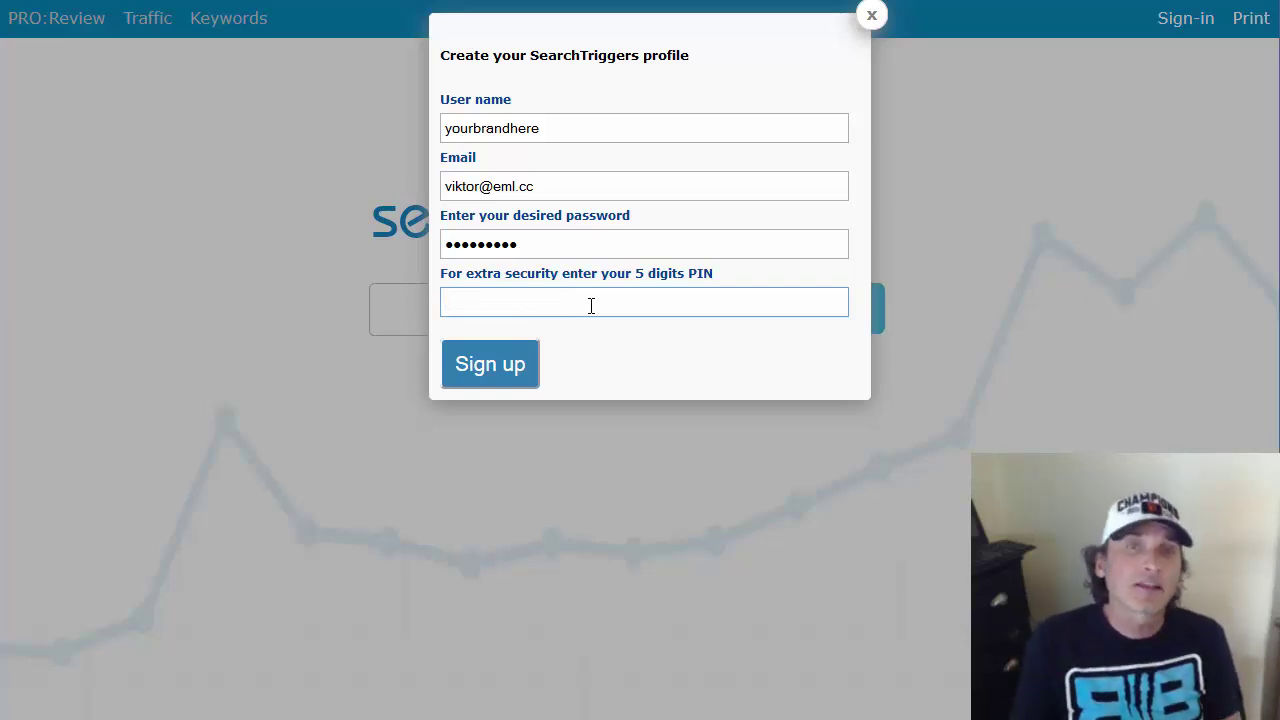
pyautogui.write('12345')
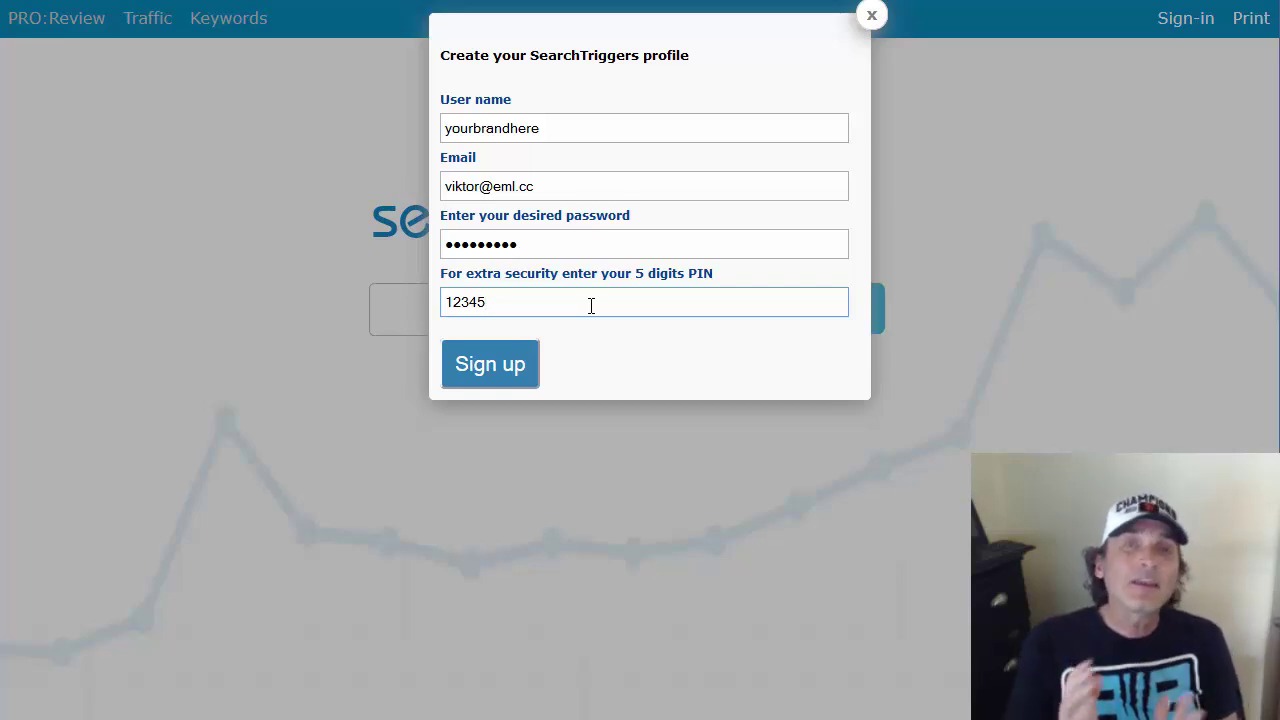
pyautogui.click(470, 386)
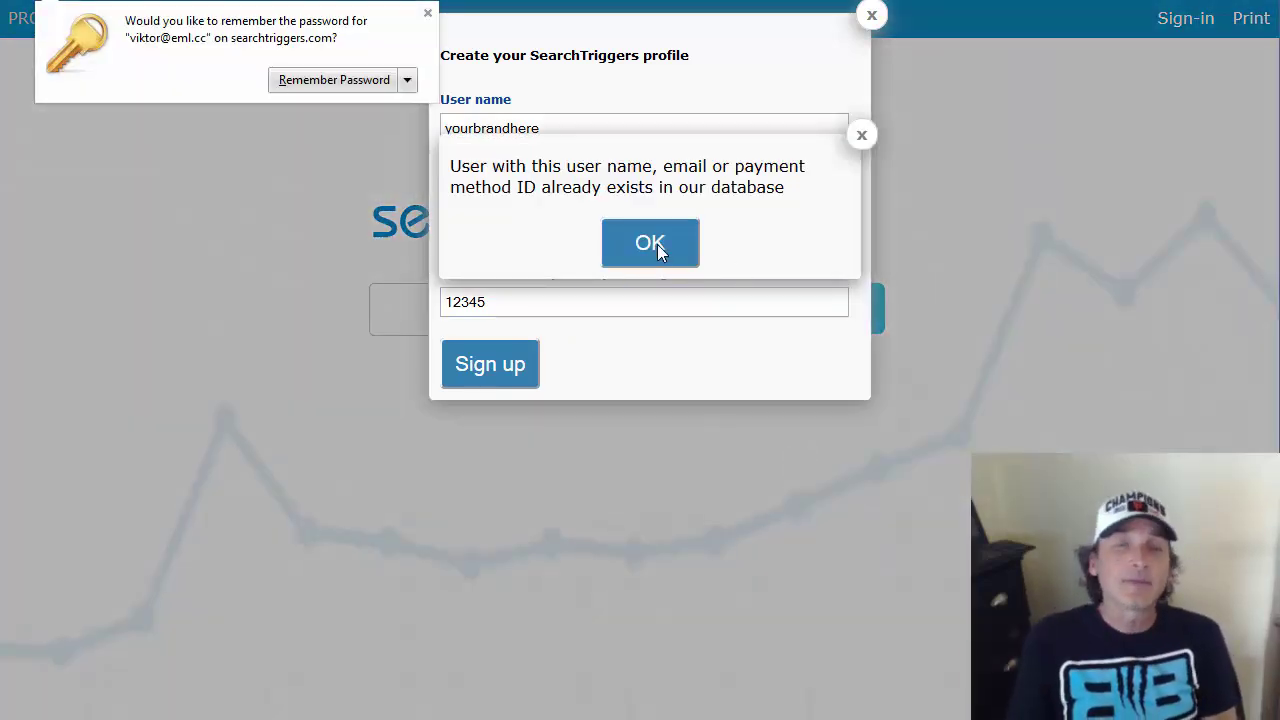
# Dismiss the user-already-exists error message
pyautogui.click(657, 244)
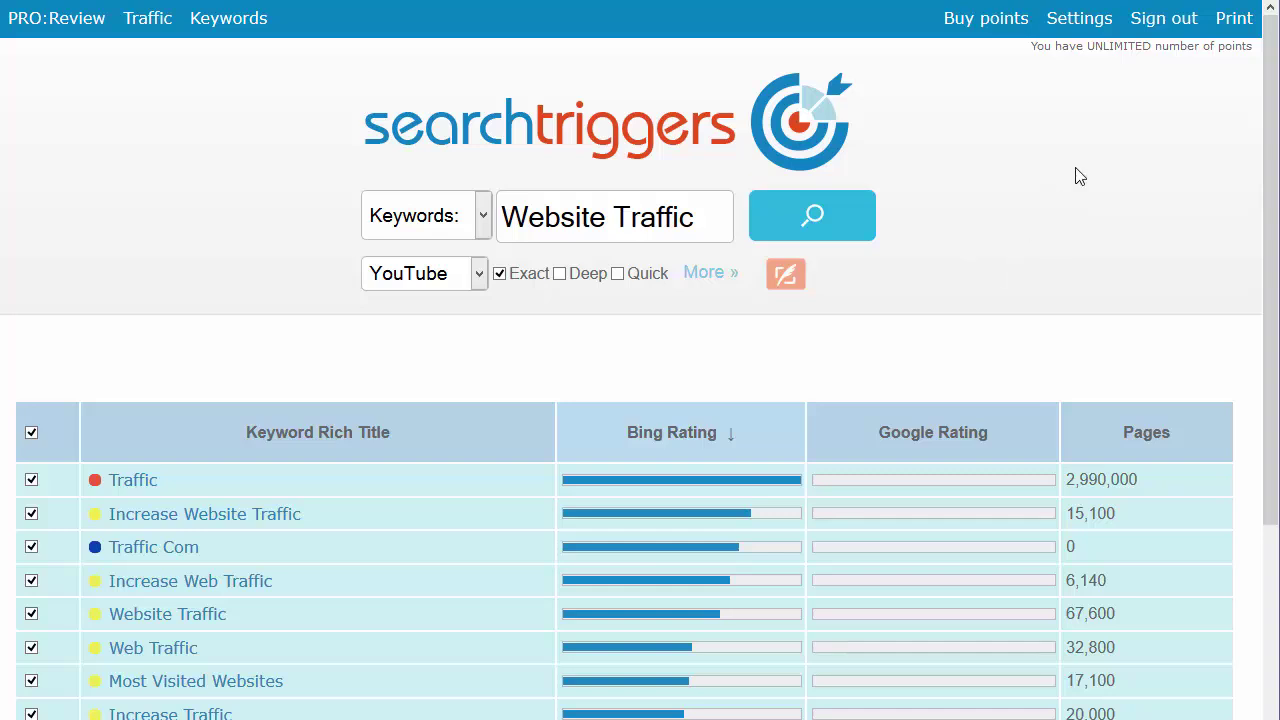
# Scroll down the Website Traffic keyword results
pyautogui.scroll(-2, 1002, 210)
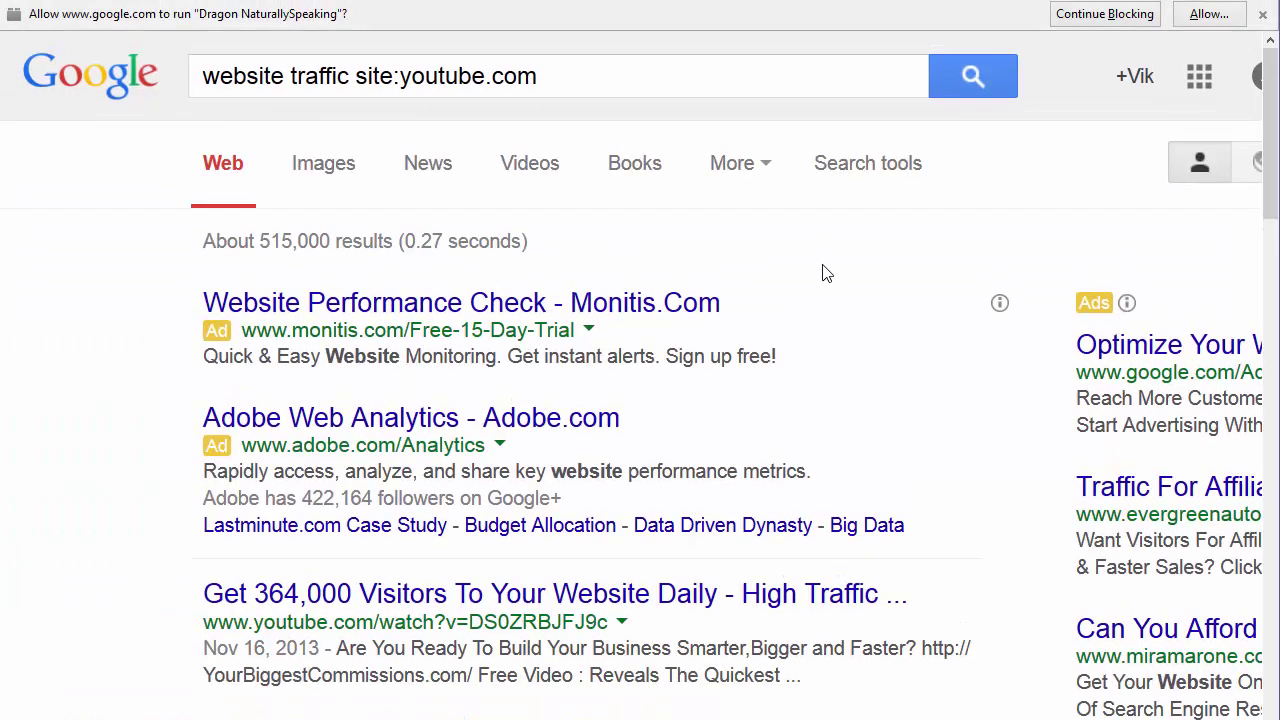
# Scroll through the Google results for YouTube videos about website traffic
pyautogui.scroll(-6, 826, 273)
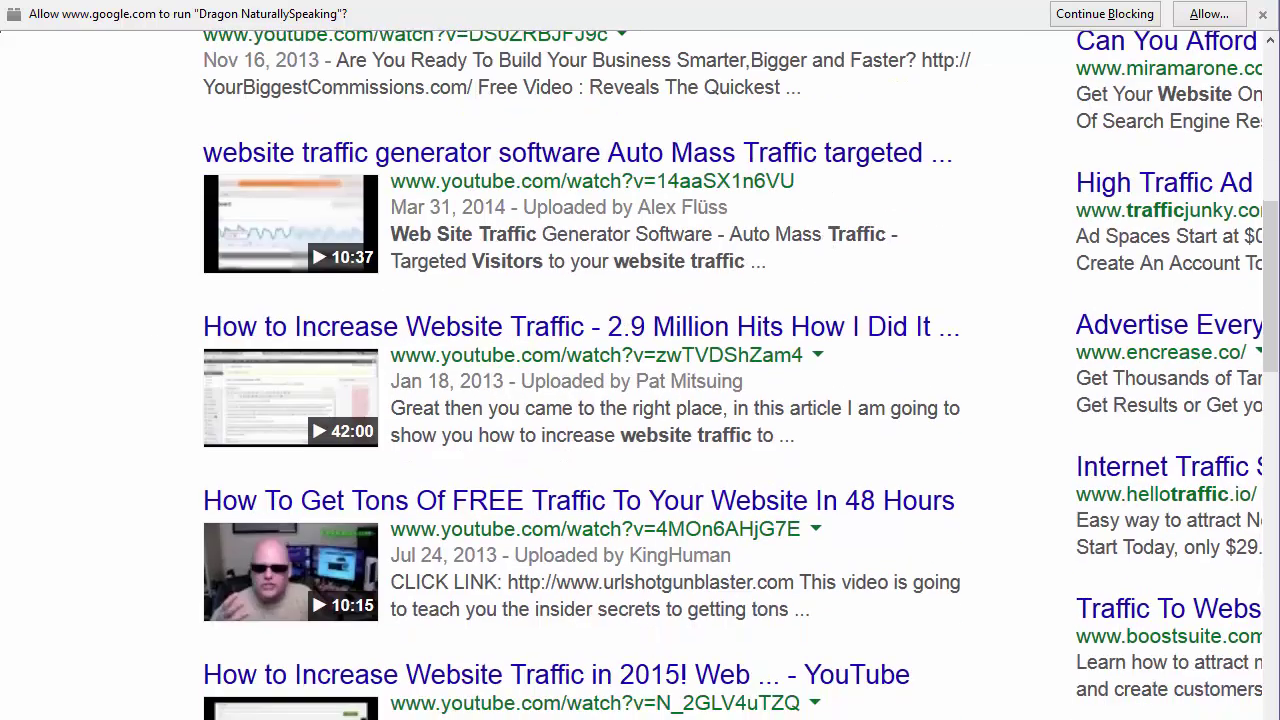
pyautogui.scroll(-4, 90, 360)
pyautogui.scroll(2, 90, 360)
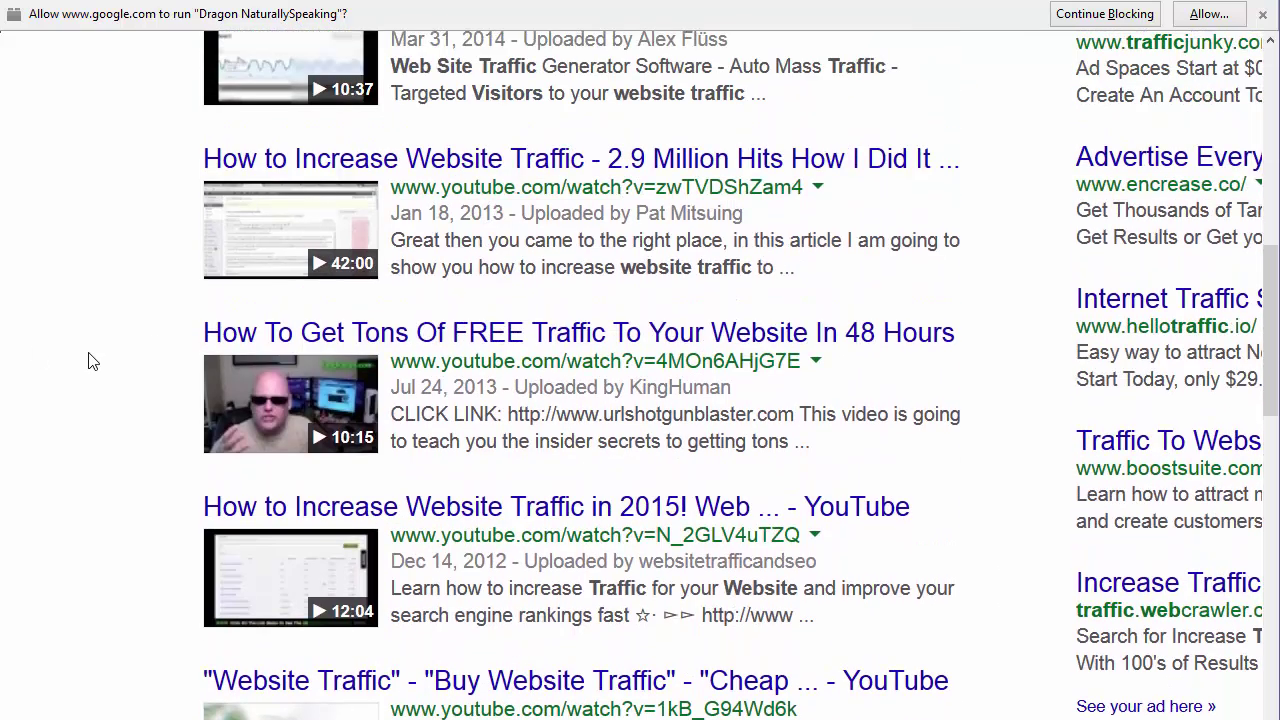
pyautogui.scroll(4, 90, 360)
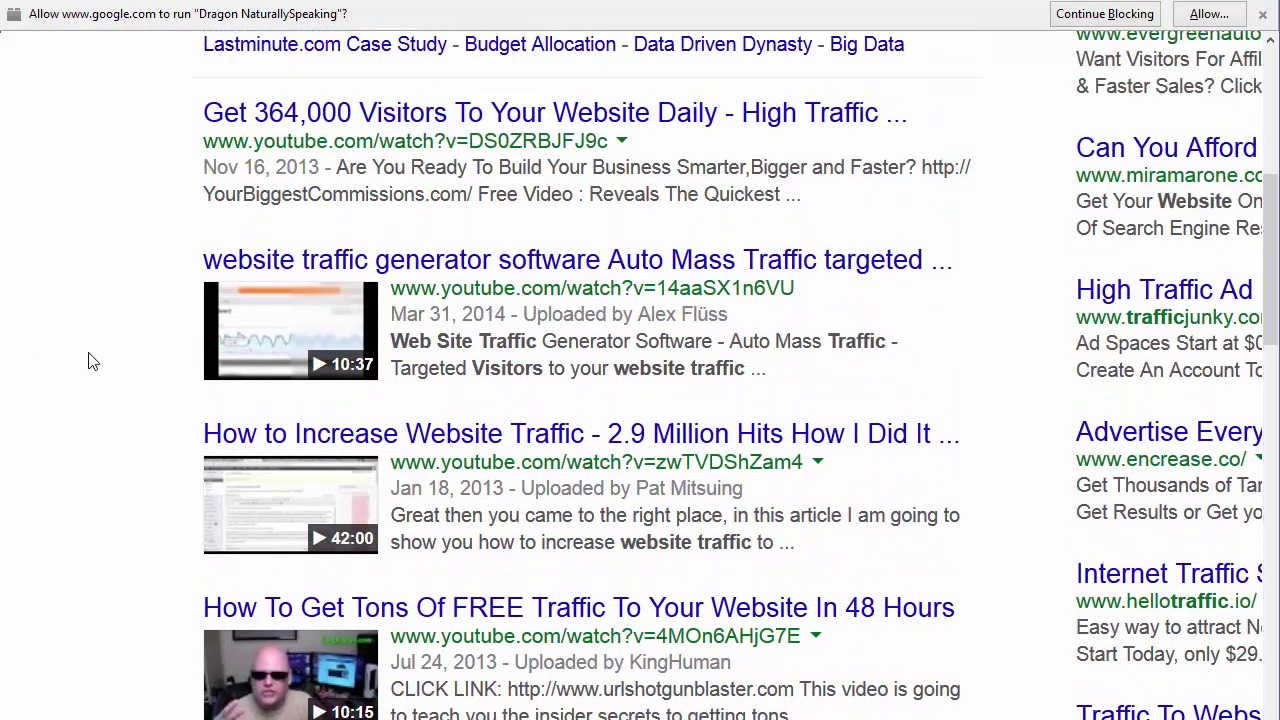
pyautogui.scroll(-7, 90, 360)
pyautogui.scroll(-4, 94, 357)
pyautogui.scroll(5, 94, 357)
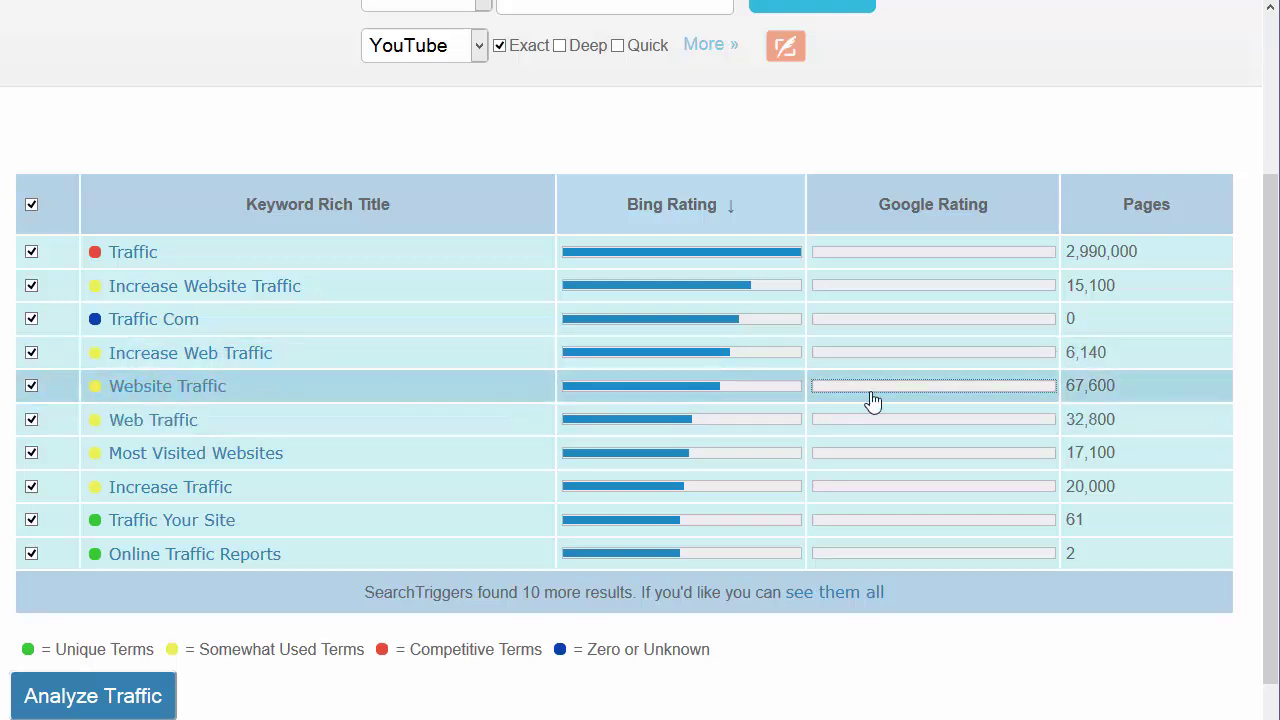
# Sort the keywords by page count, then start a search for Increase Web Traffic
pyautogui.click(1155, 216)
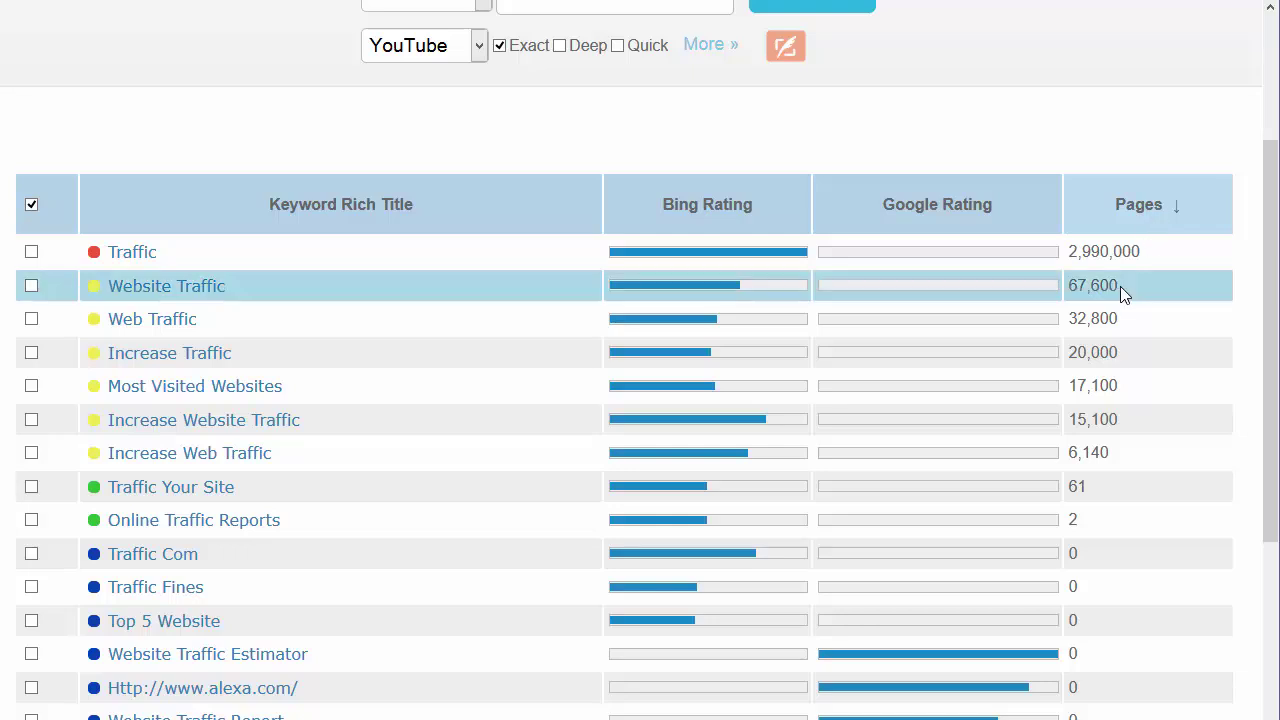
pyautogui.scroll(-2, 1097, 194)
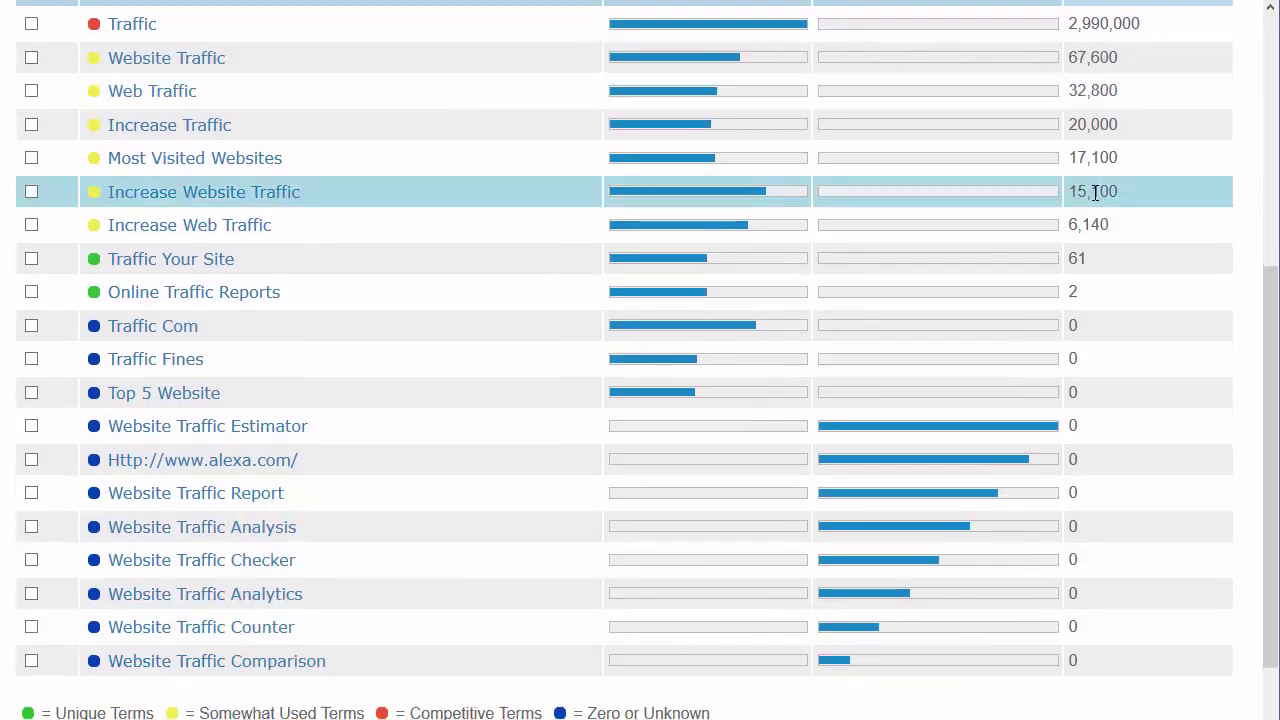
pyautogui.scroll(1, 1097, 194)
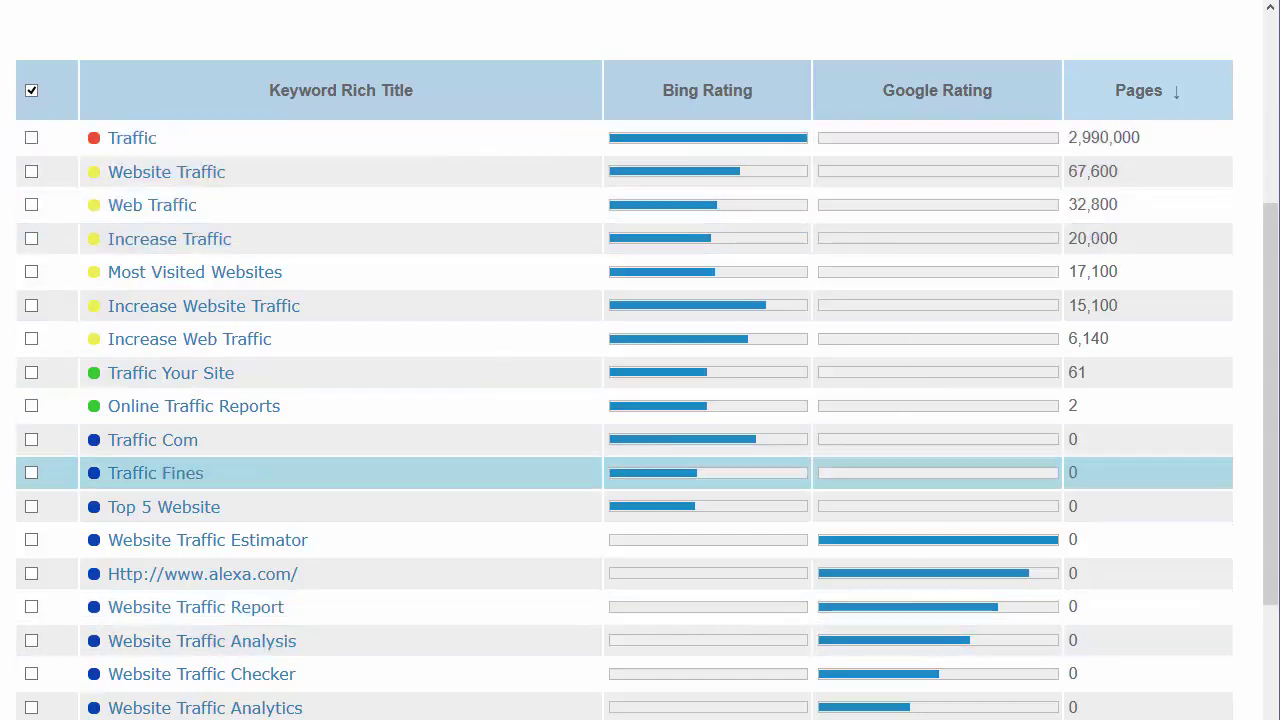
pyautogui.scroll(-4, 1103, 391)
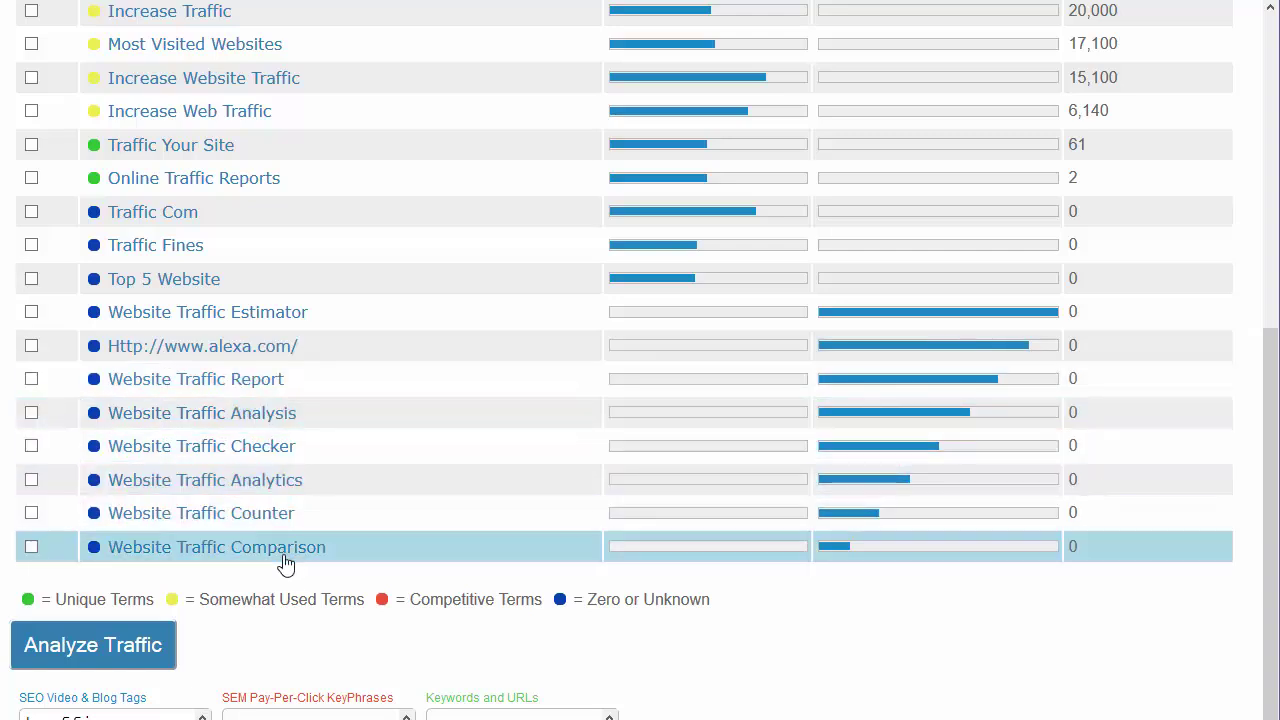
pyautogui.scroll(3, 579, 474)
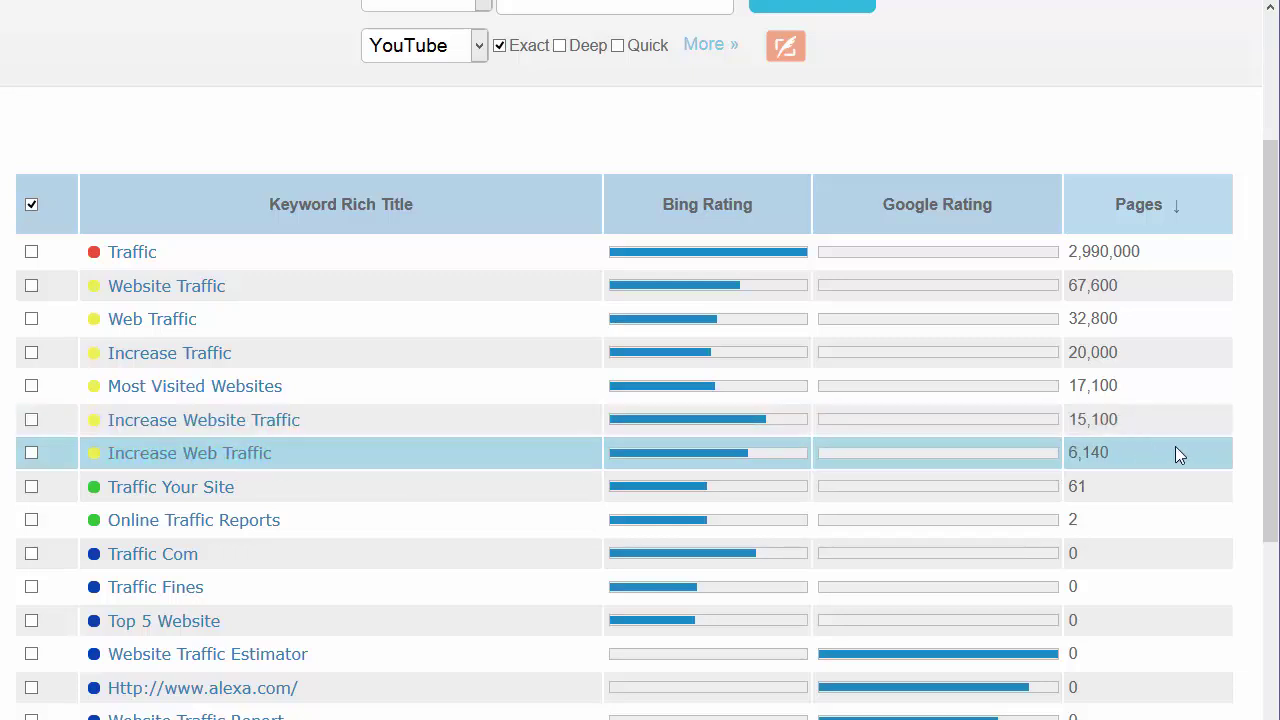
pyautogui.click(172, 452)
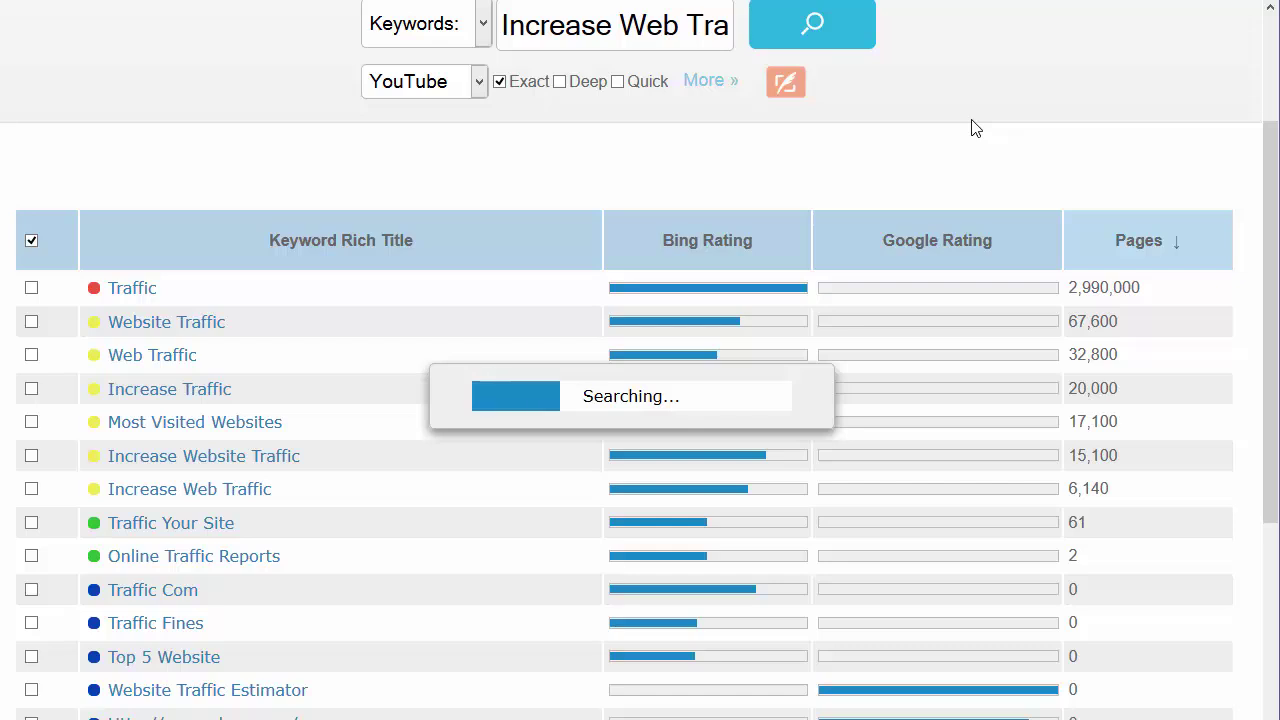
# Sort the Increase Web Traffic keyword results by page count
pyautogui.scroll(3, 973, 127)
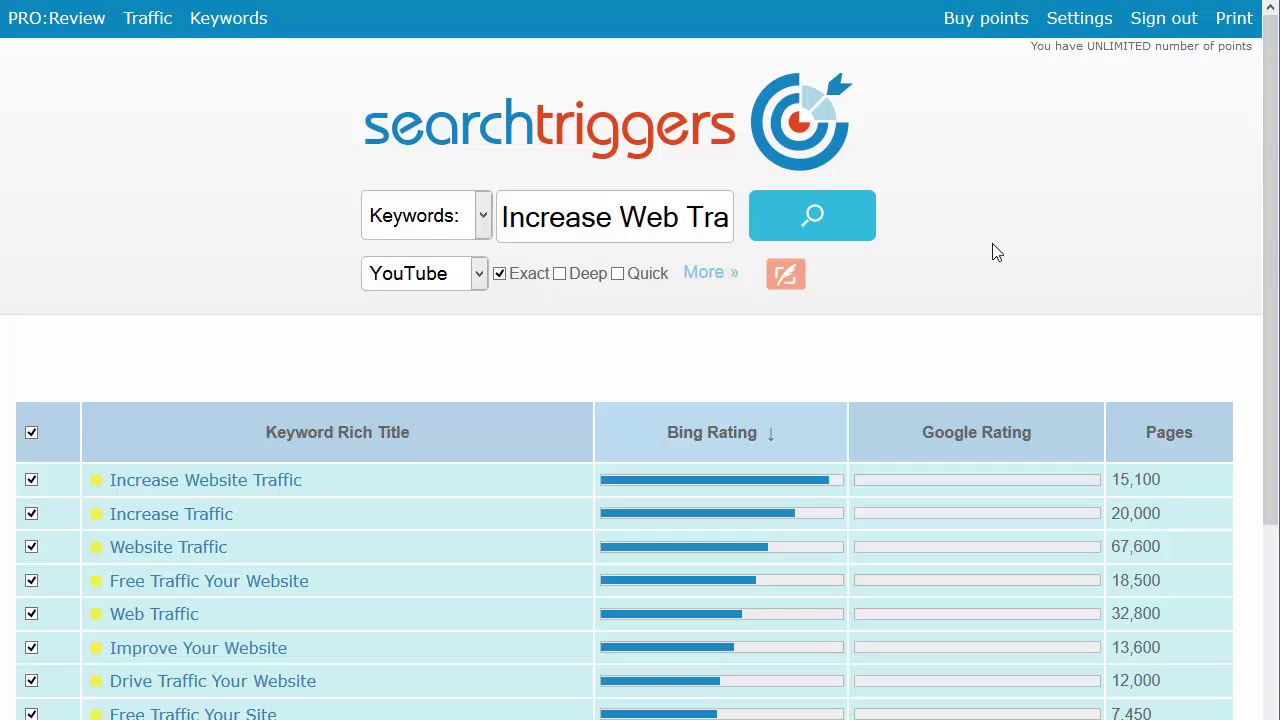
pyautogui.scroll(-1, 996, 253)
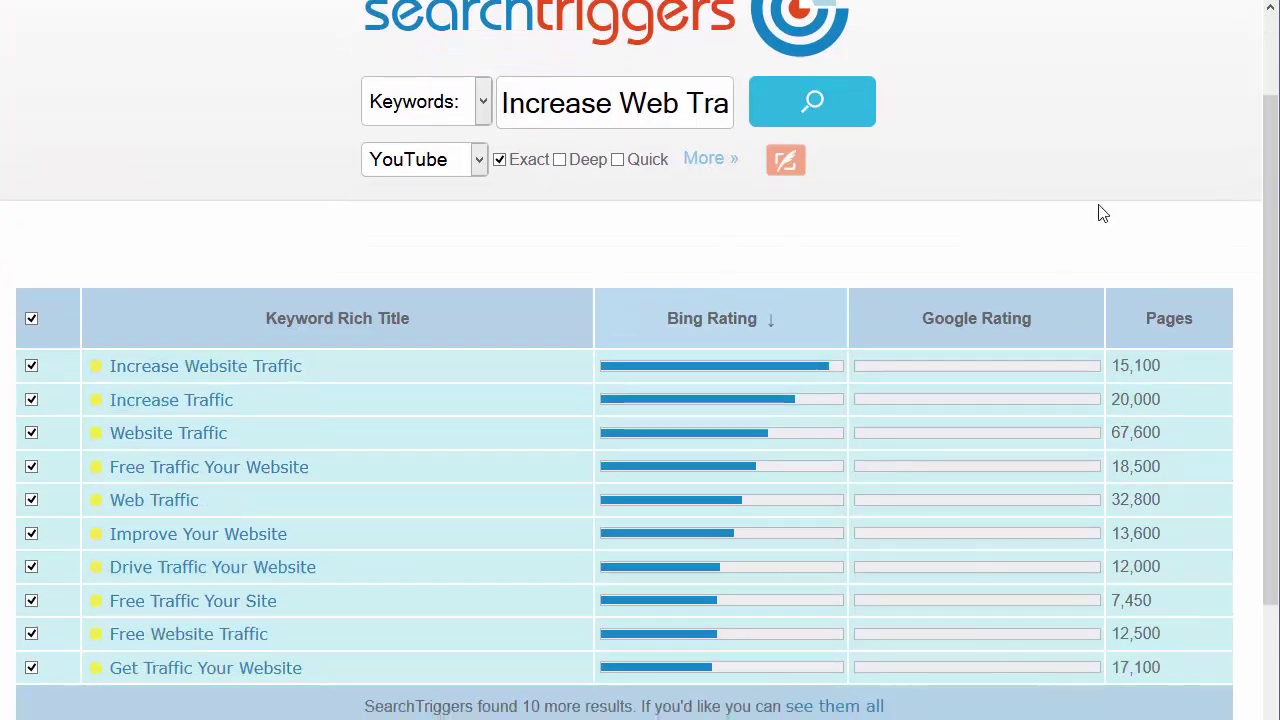
pyautogui.click(1168, 322)
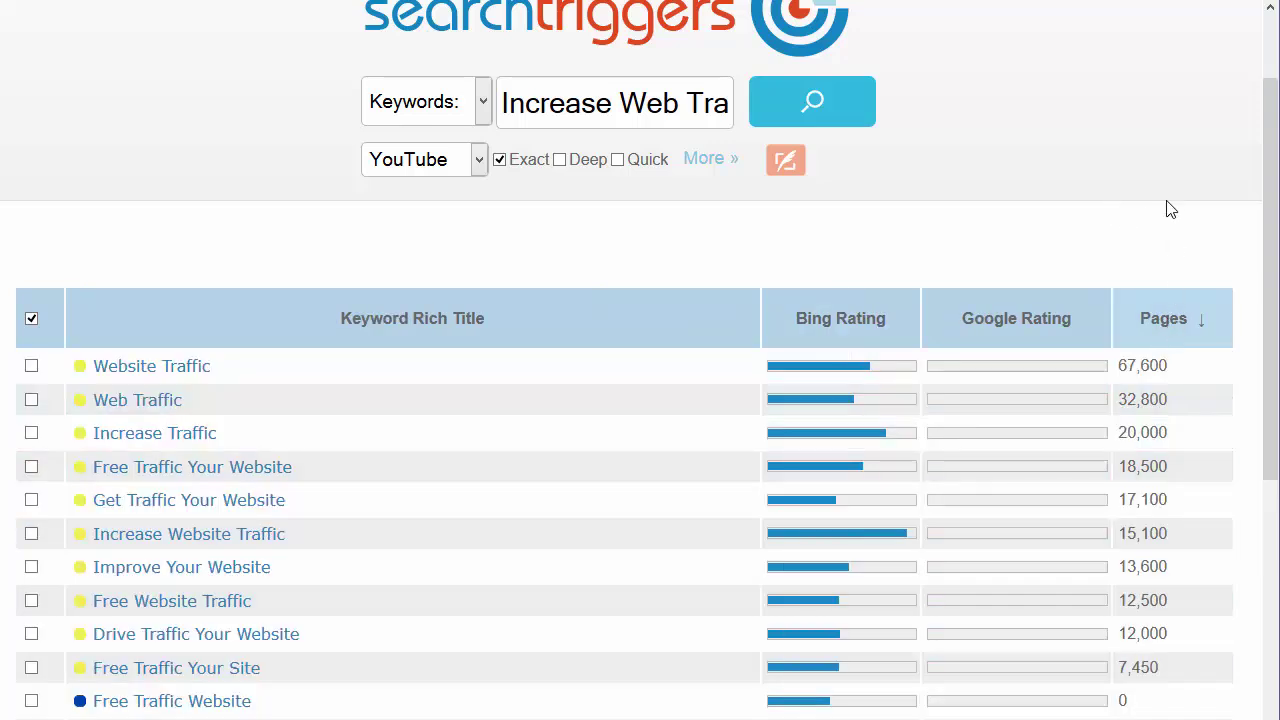
pyautogui.scroll(-3, 1163, 206)
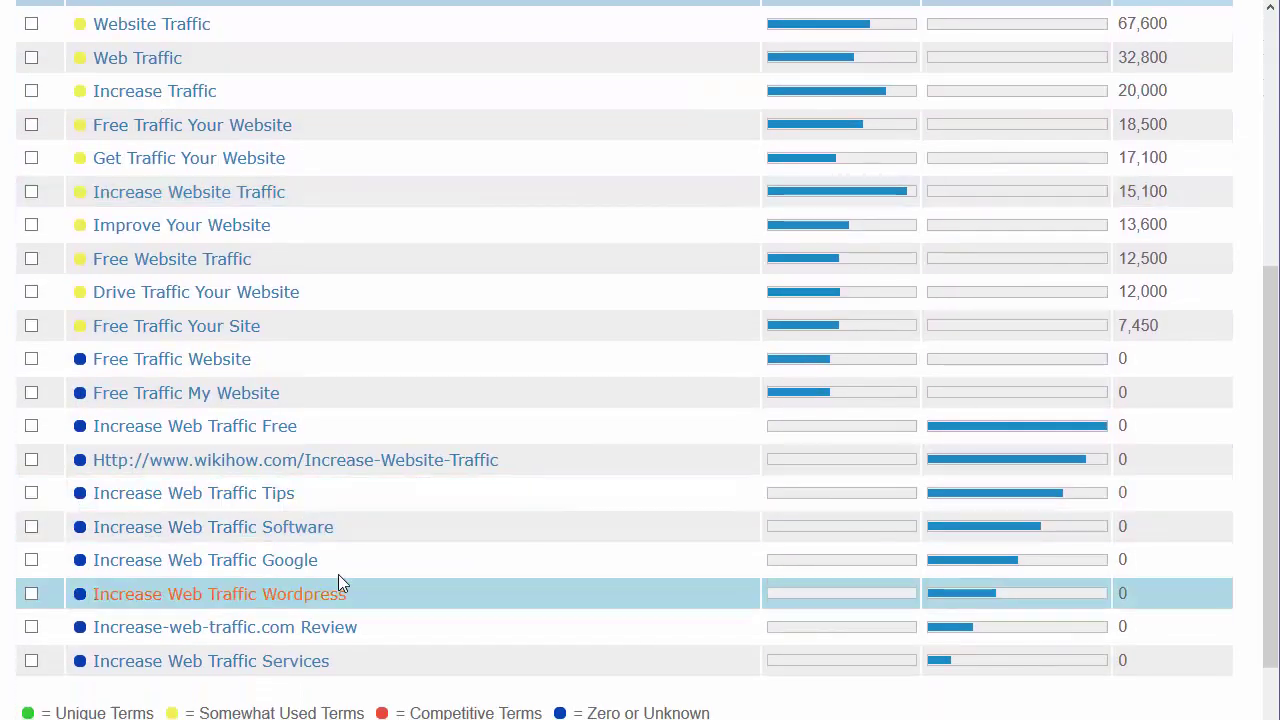
pyautogui.scroll(1, 520, 418)
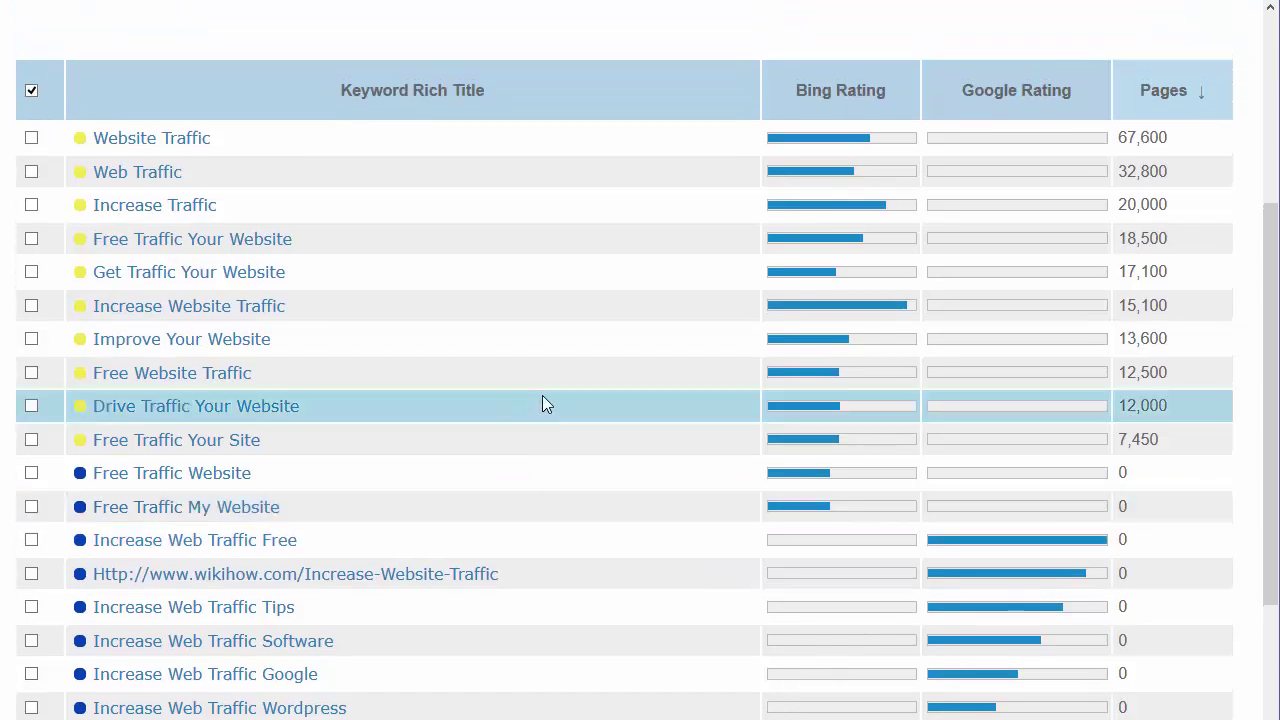
pyautogui.scroll(-1, 661, 355)
pyautogui.scroll(3, 516, 229)
# Select every keyword in the table except the wikihow URL
pyautogui.click(32, 91)
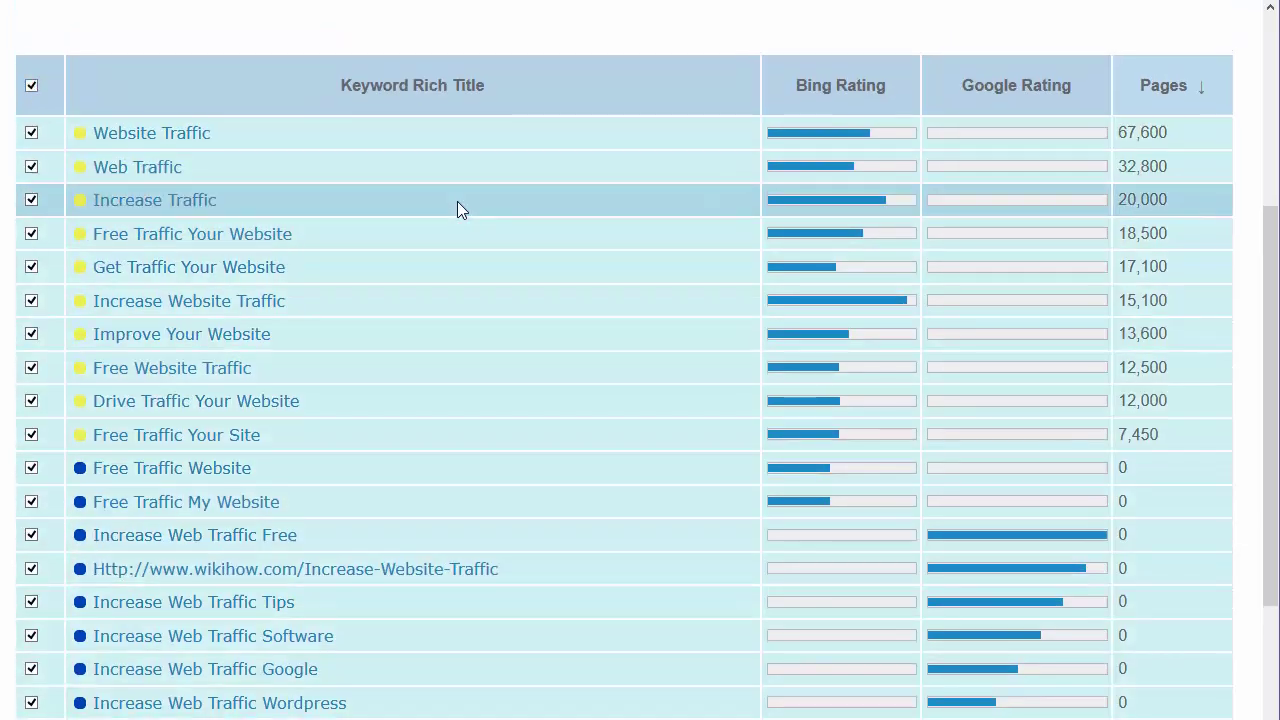
pyautogui.scroll(-5, 457, 206)
pyautogui.click(31, 345)
pyautogui.scroll(1, 462, 367)
pyautogui.scroll(-3, 467, 360)
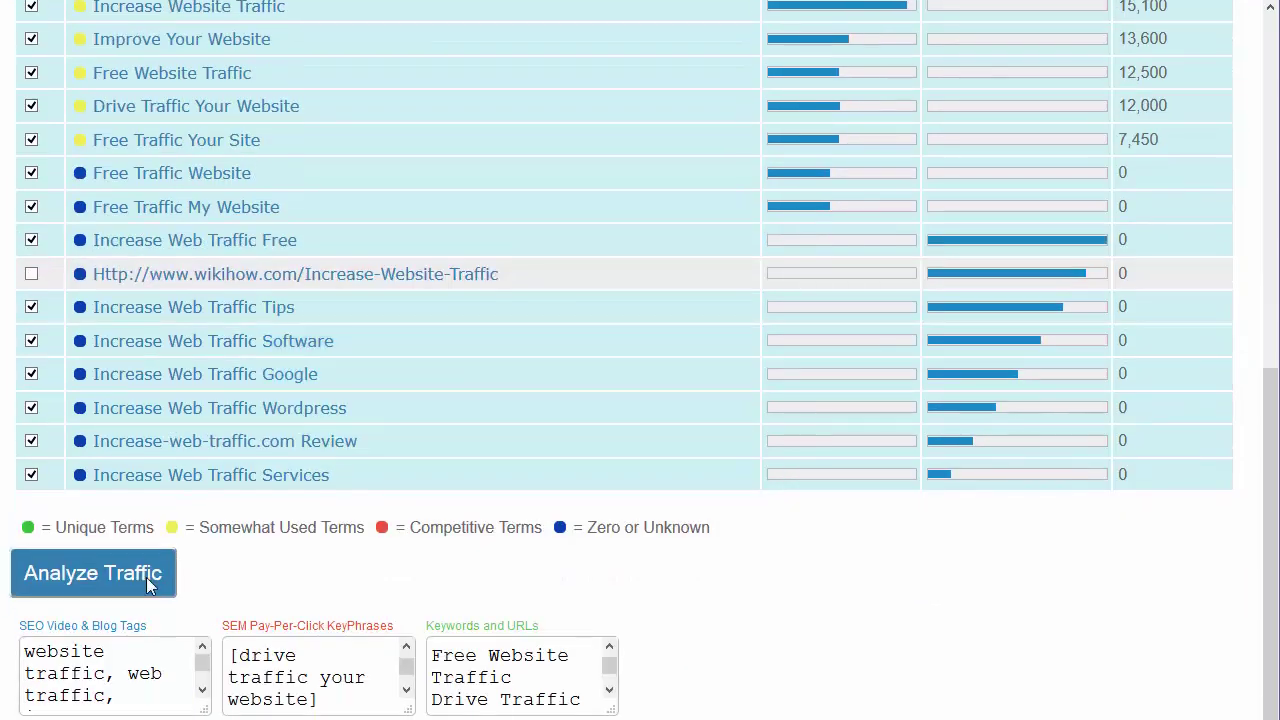
# Analyze traffic for the checked keywords and review the scored results, led by Increase Web Traffic Software
pyautogui.click(106, 574)
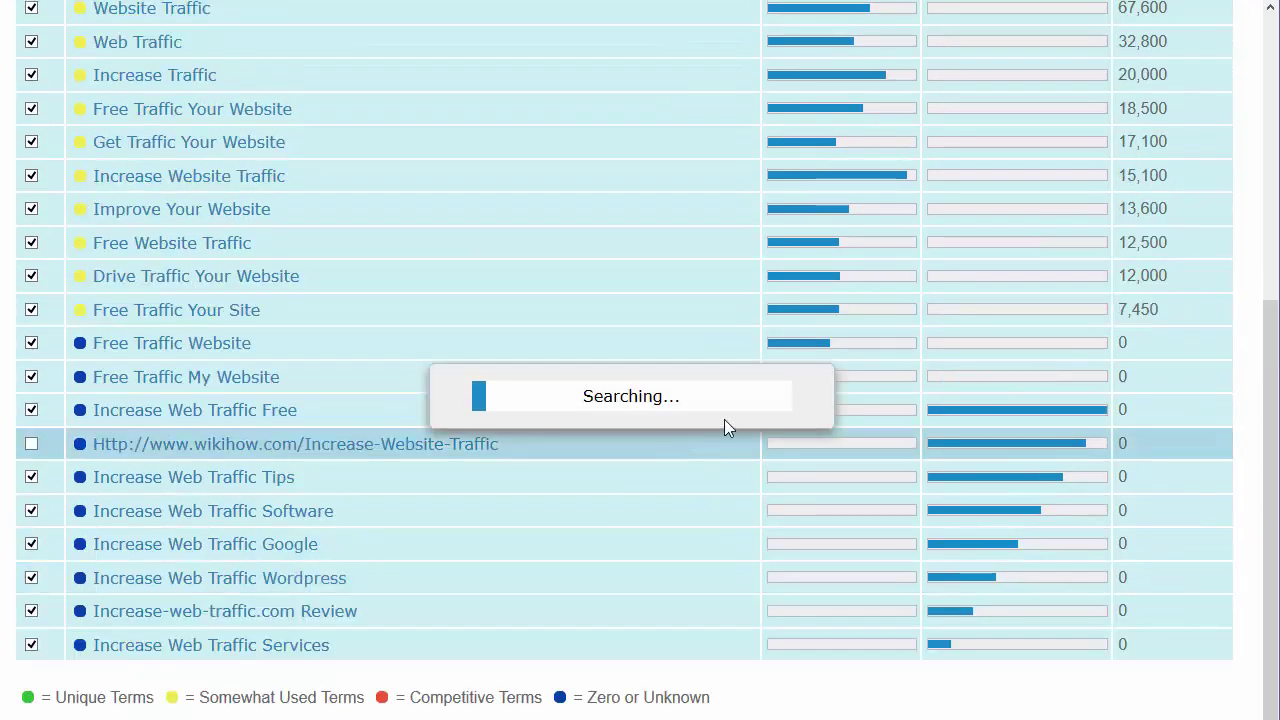
pyautogui.scroll(4, 724, 419)
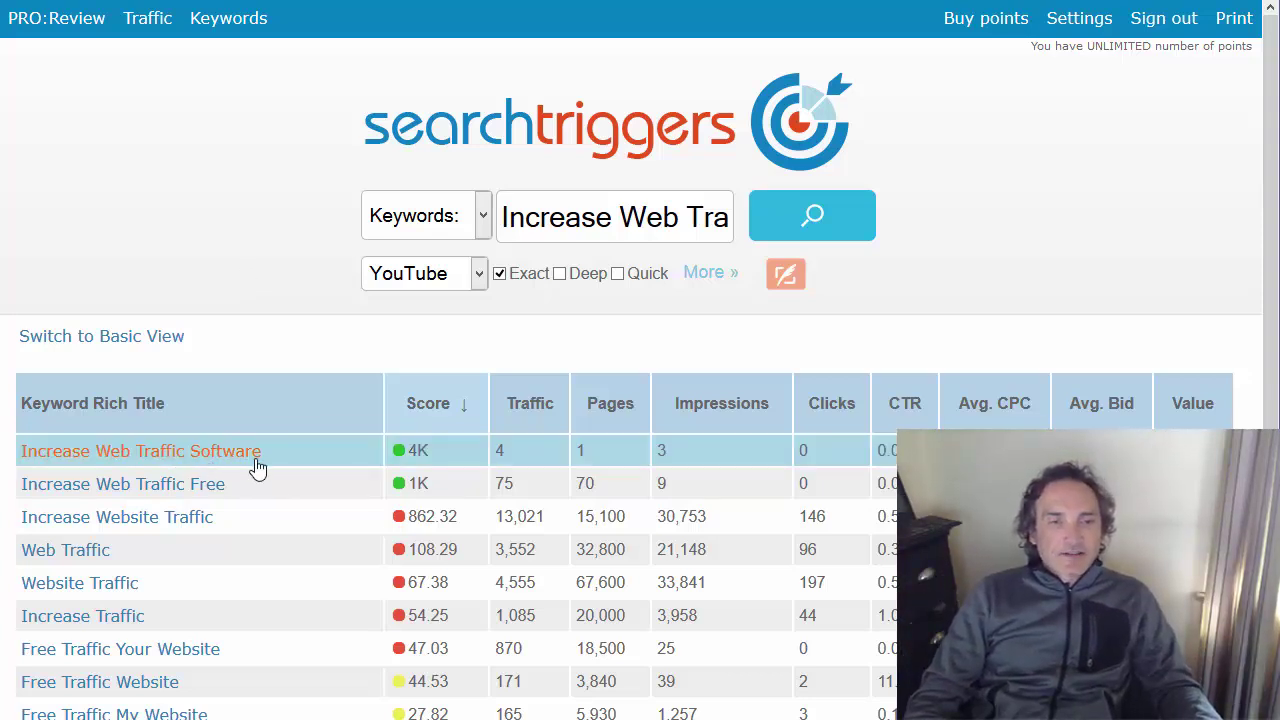
pyautogui.scroll(-2, 276, 272)
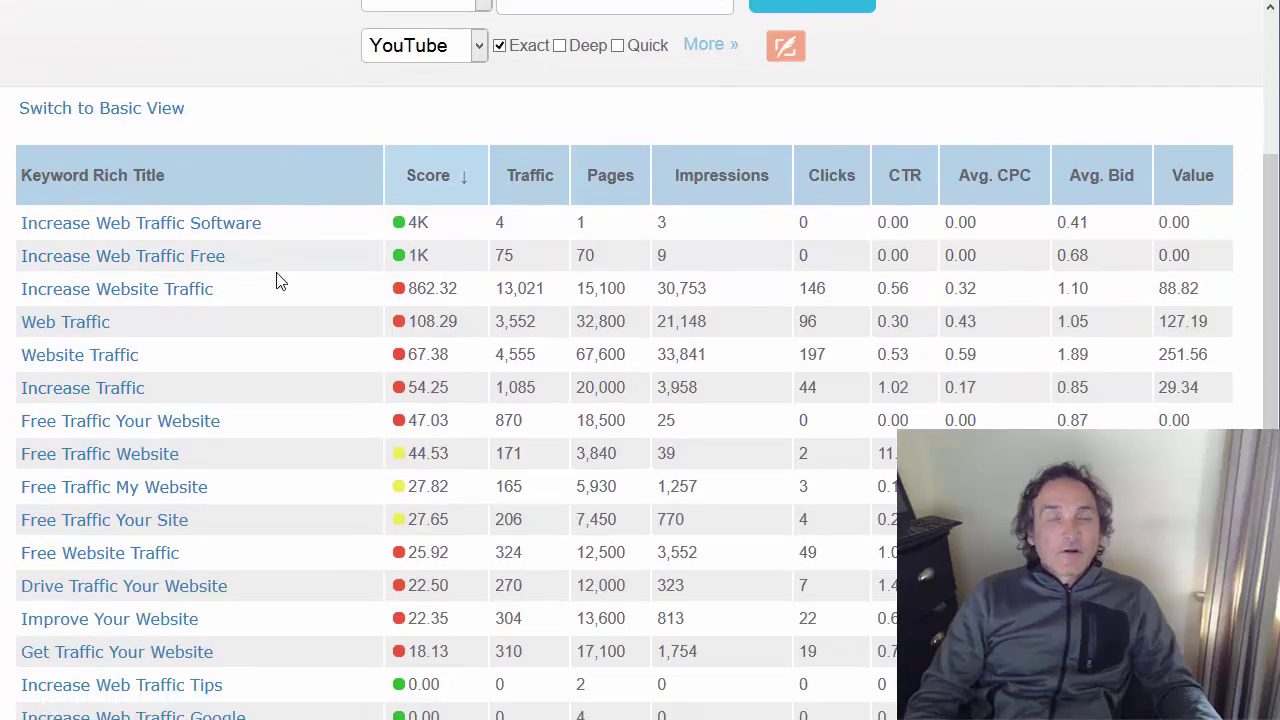
pyautogui.scroll(2, 279, 280)
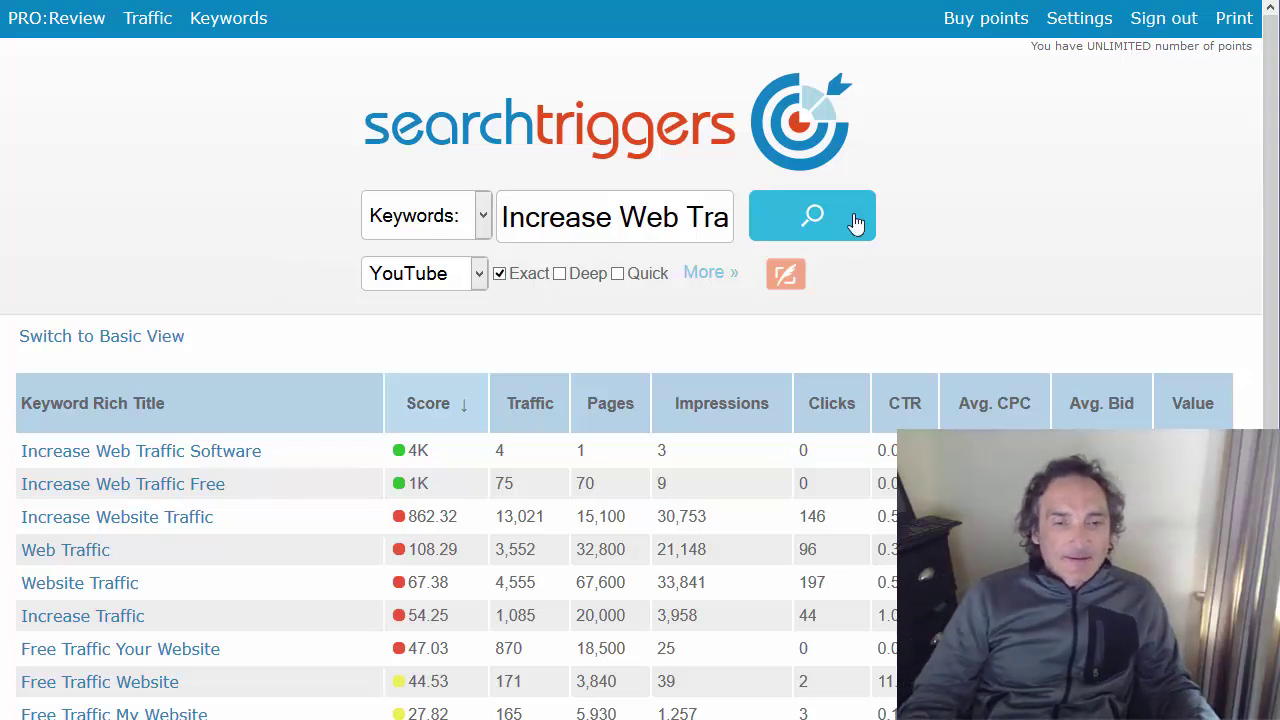
# Sort results by traffic and highlight the top keyword's 13,021 traffic and 30,753 impressions
pyautogui.scroll(-2, 830, 207)
pyautogui.click(534, 176)
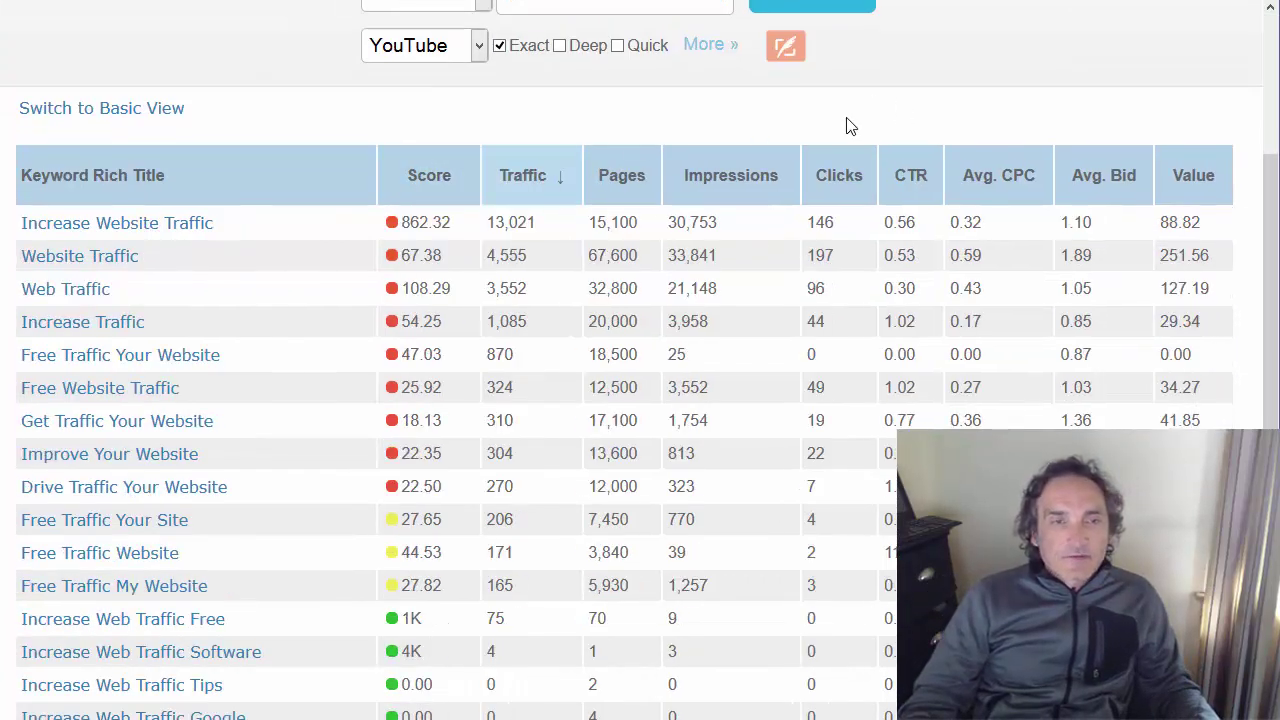
pyautogui.scroll(2, 848, 126)
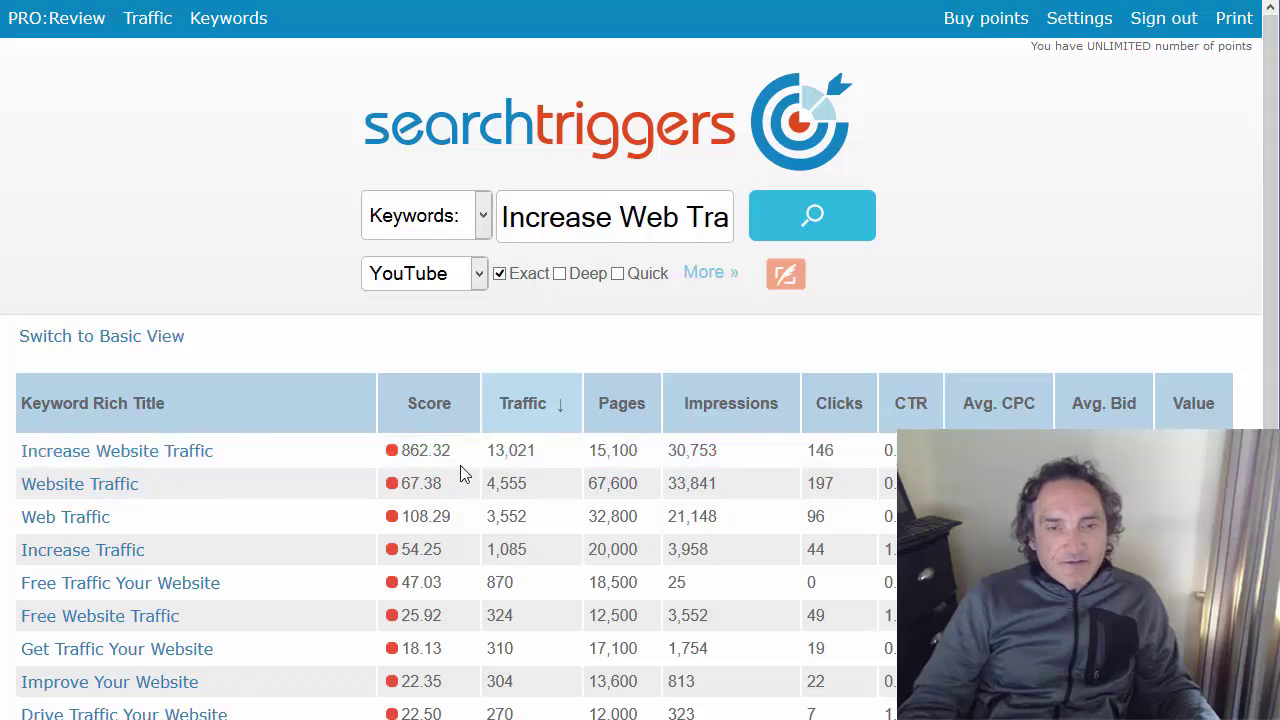
pyautogui.doubleClick(552, 453)
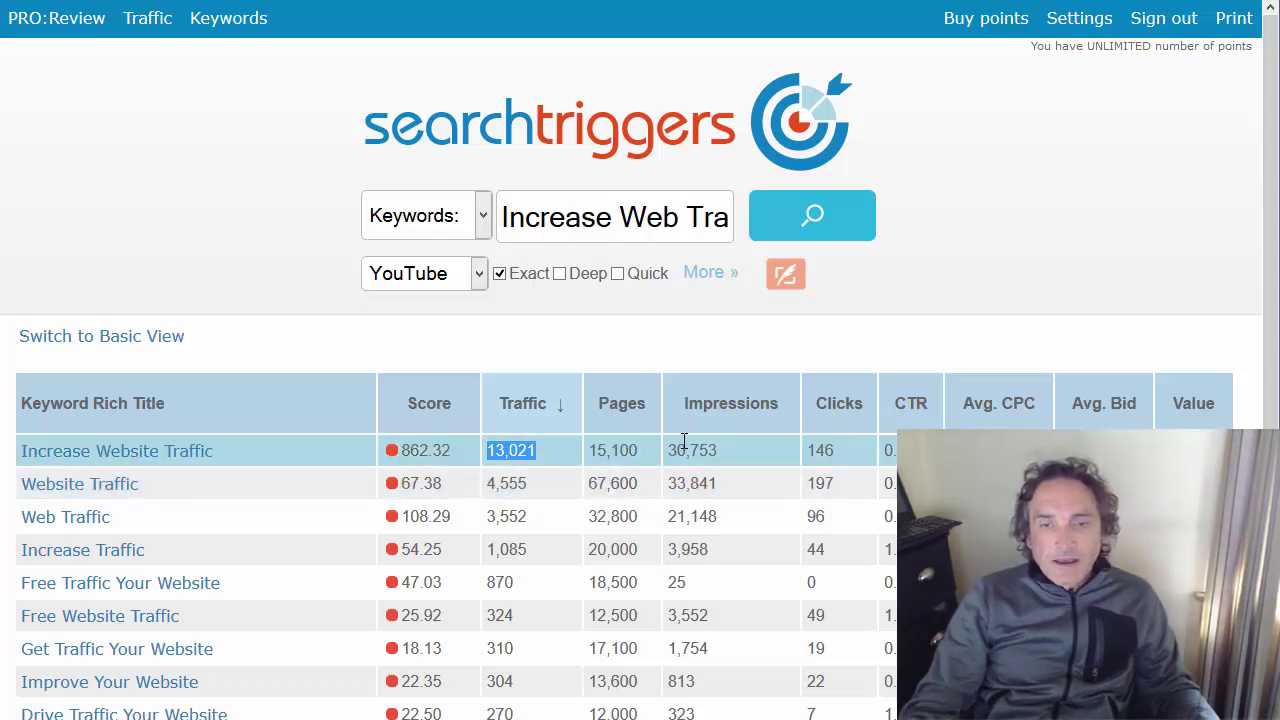
pyautogui.moveTo(674, 452); pyautogui.dragTo(766, 450)
pyautogui.click(768, 446)
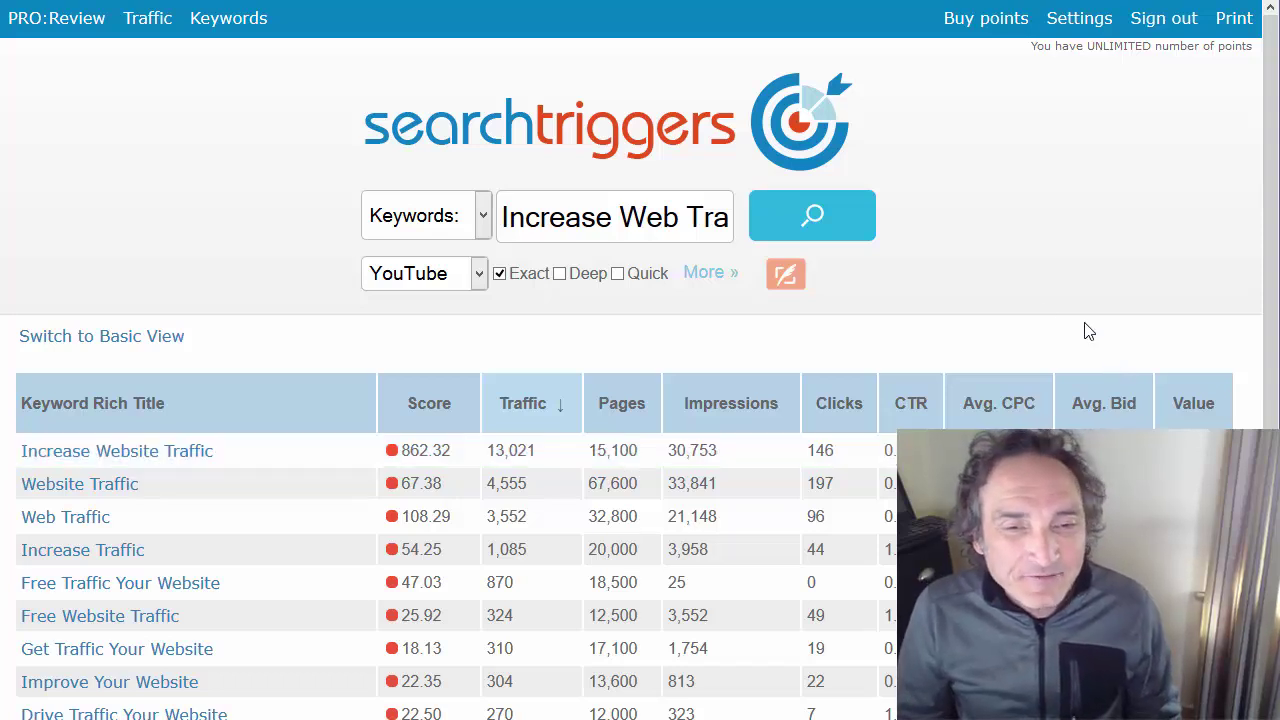
# Select and copy the whole SEM Pay-Per-Click KeyPhrases list
pyautogui.scroll(-5, 1050, 300)
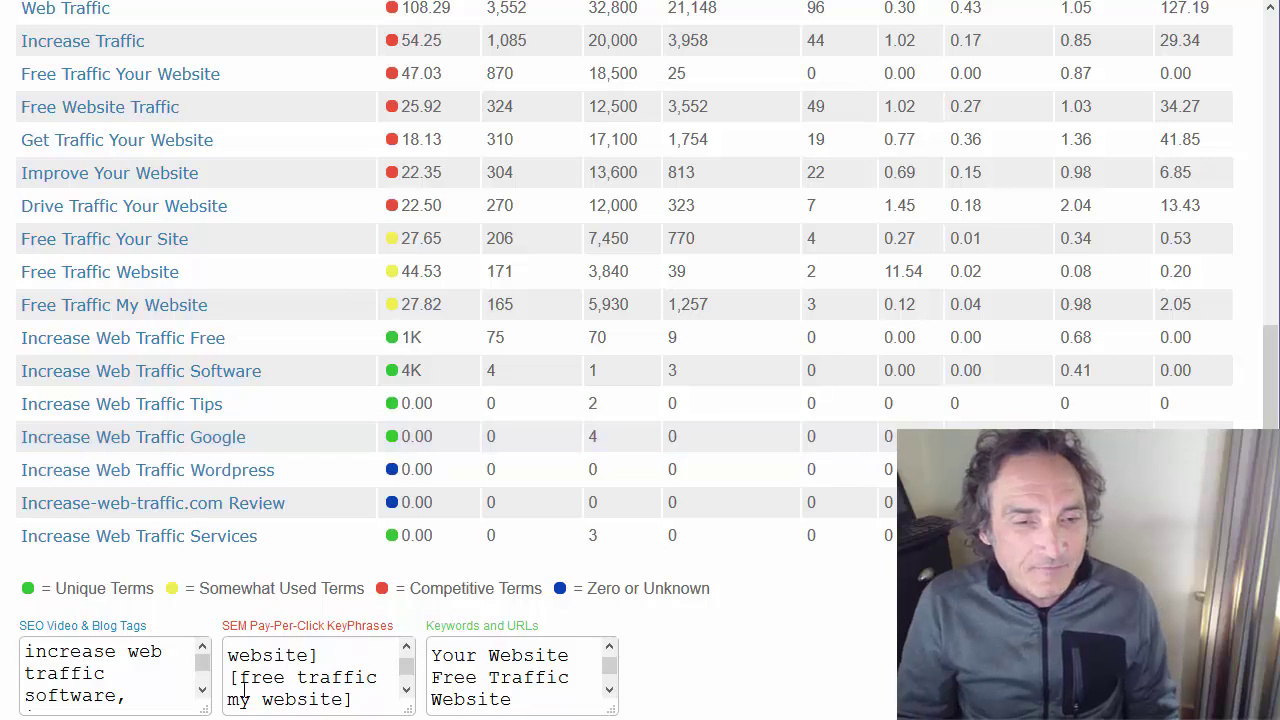
pyautogui.click(341, 694)
pyautogui.hotkey('ctrl', 'a')
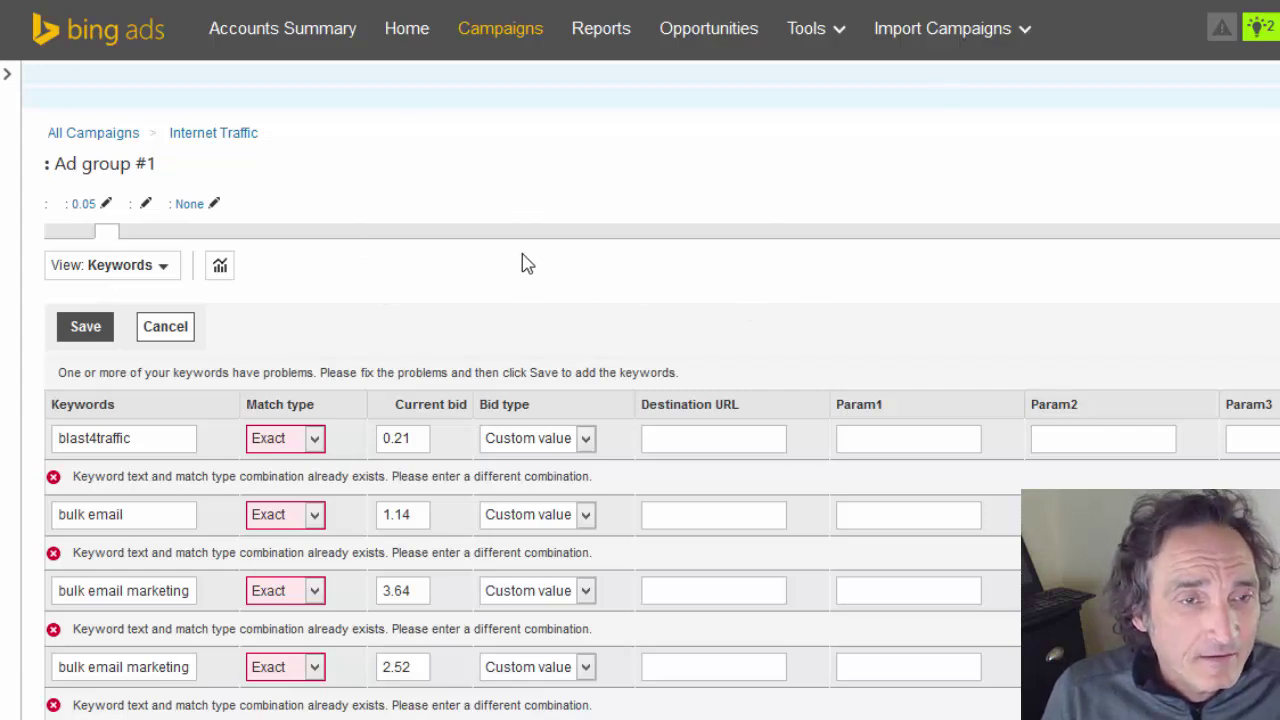
# Discard the error form and paste the copied keyphrases as pending exact-match keywords
pyautogui.click(165, 330)
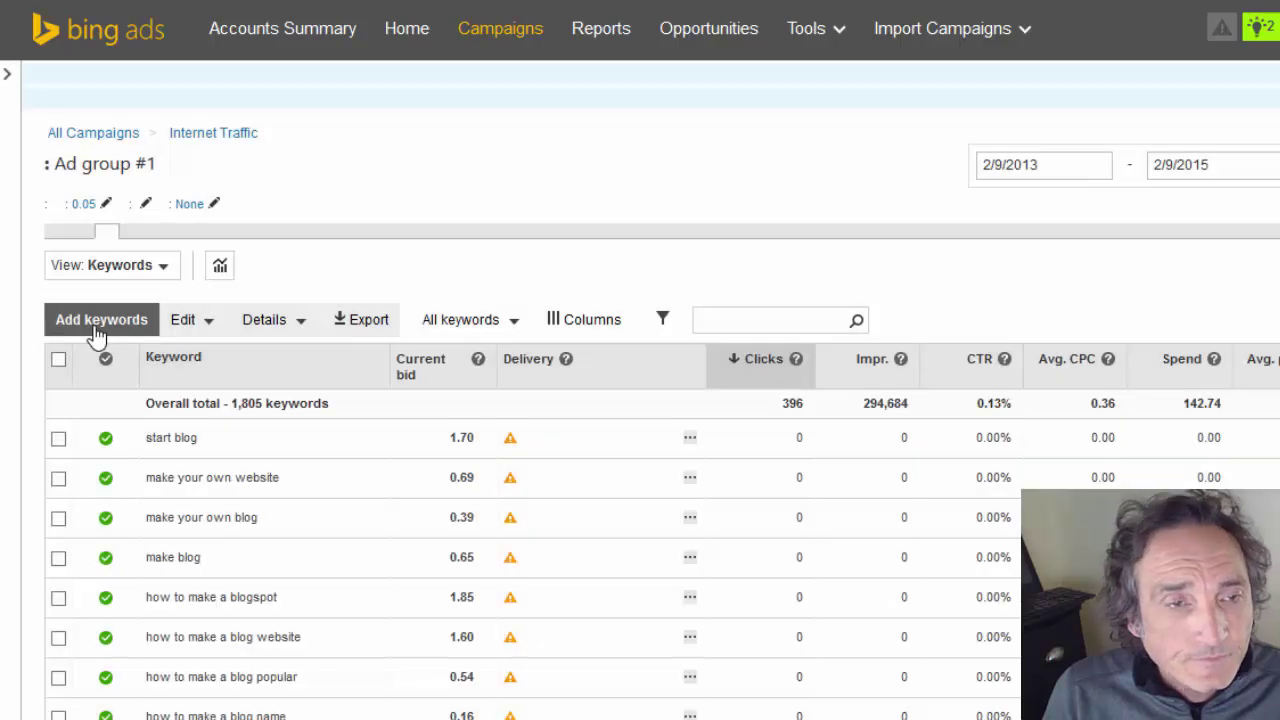
pyautogui.click(96, 330)
pyautogui.click(357, 209)
pyautogui.write('[increase web traffic software] [increase web traffic free] [increase website traffic] [web traffic] [website traffic] [increase traffic] [free traffic your website] [free traffic website] [free traffic my website] [free traffic your site] [free website traffic] [drive traffic your website] [improve your website] [get traffic your website] [increase web traffic tips] [increase web traffic google] [increase web traffic wordpress] [increase-web-traffic.com review] [increase web traffic services]')
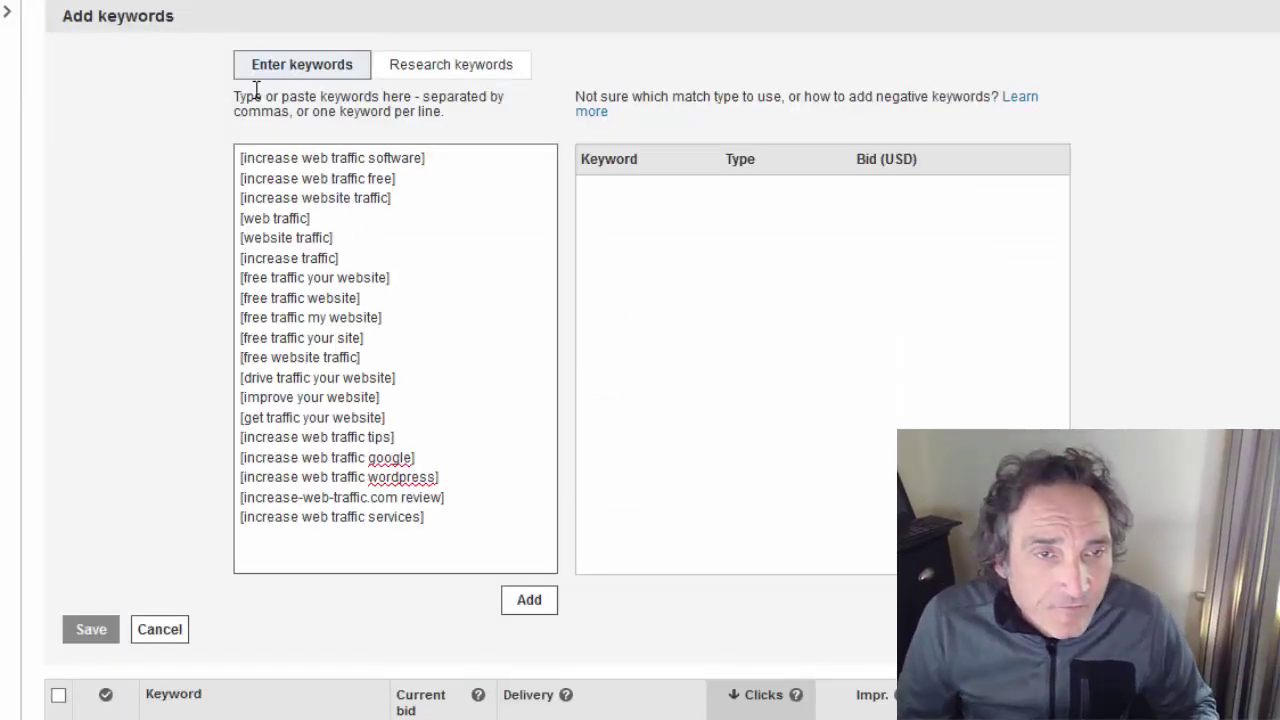
pyautogui.click(529, 600)
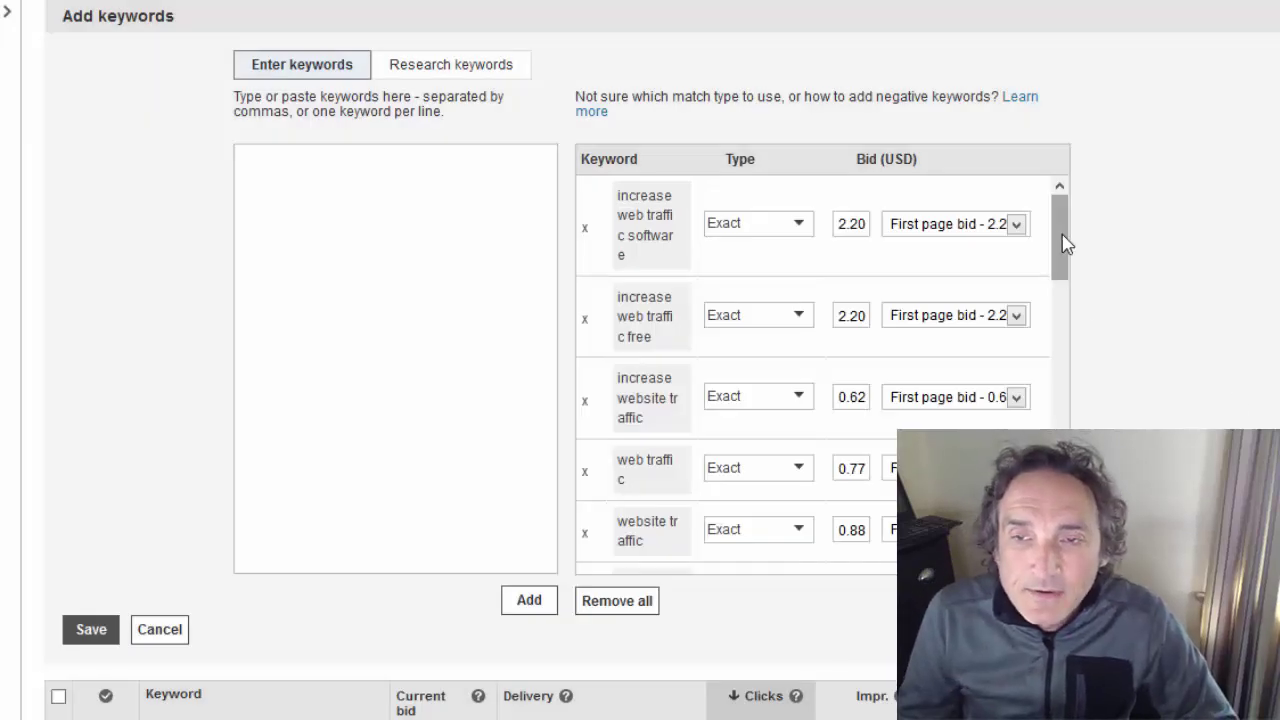
# Save the new keywords to Ad group #1 and discard the web traffic and website traffic duplicates
pyautogui.scroll(-5, 1060, 250)
pyautogui.scroll(5, 1055, 272)
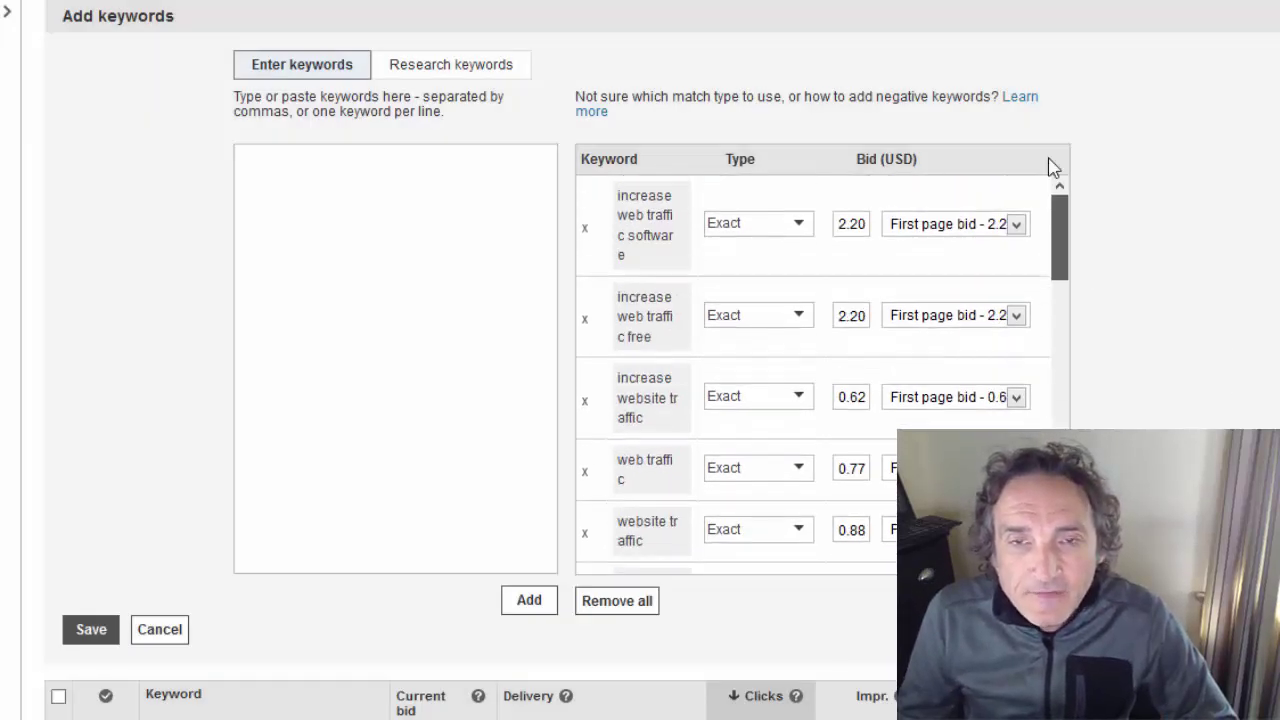
pyautogui.click(89, 631)
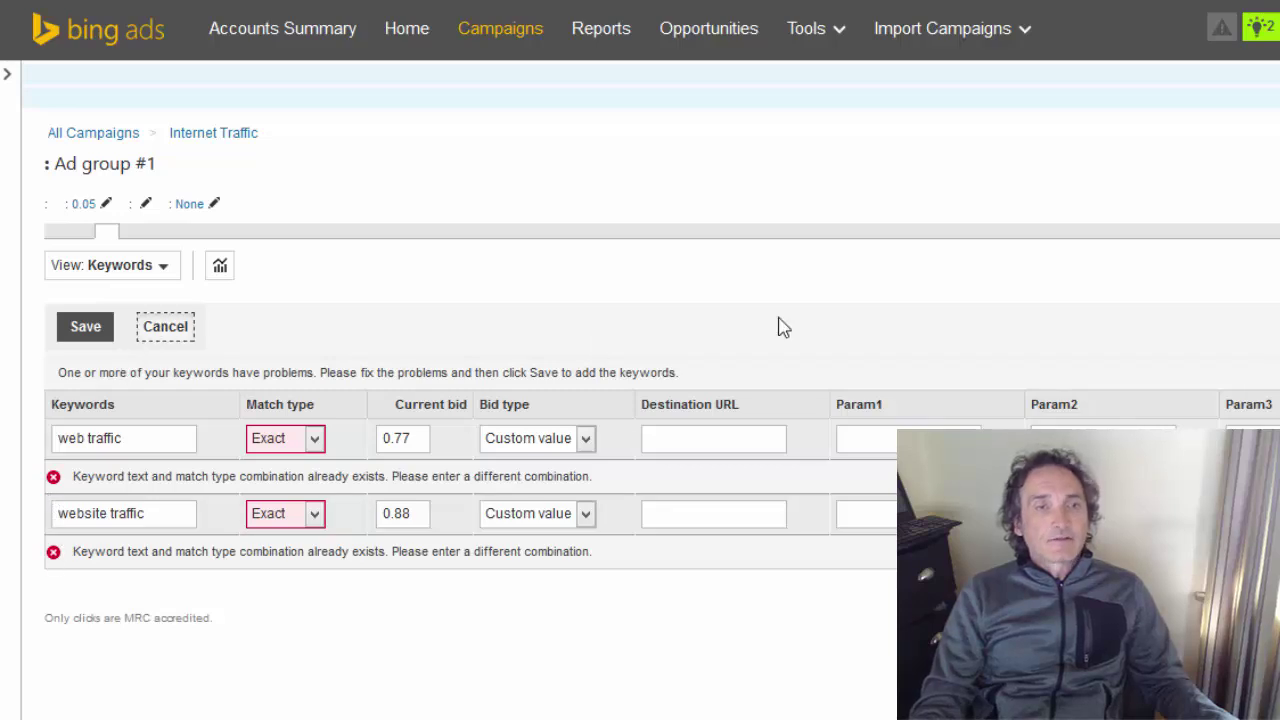
pyautogui.click(158, 334)
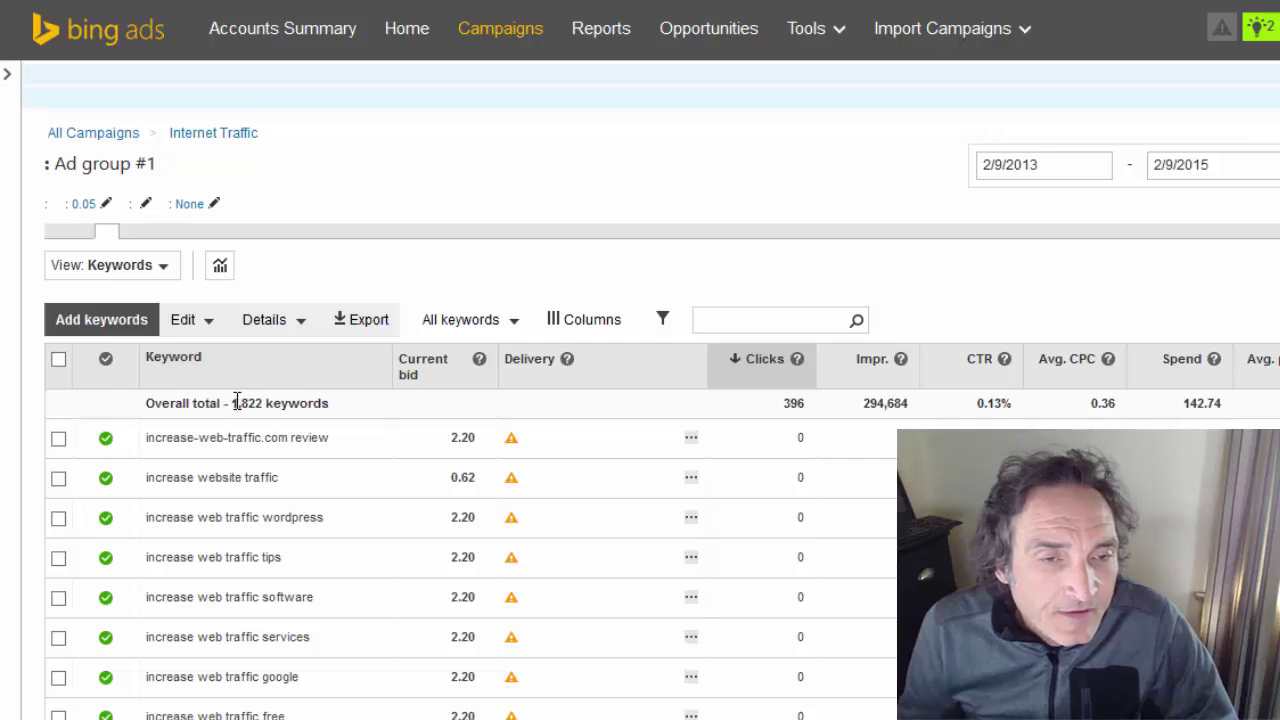
# Highlight the ad group's total of 1,822 keywords, then clear the highlight
pyautogui.moveTo(233, 402); pyautogui.dragTo(273, 403)
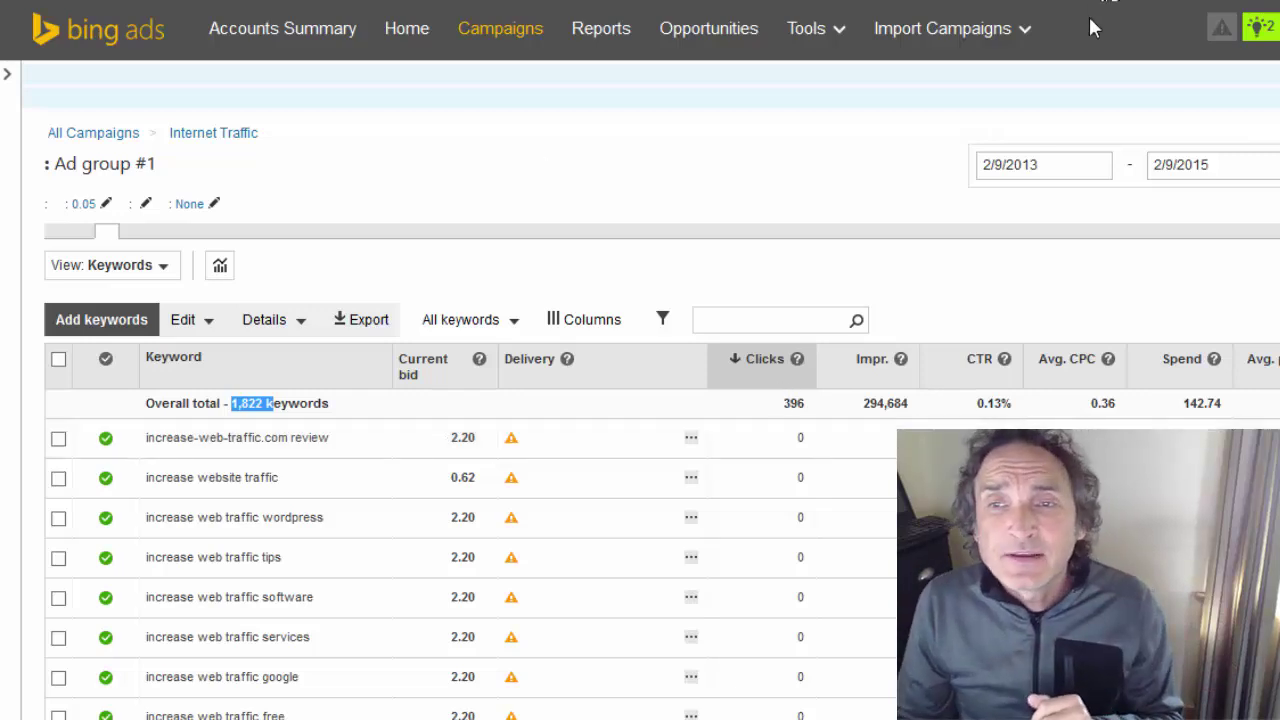
pyautogui.click(717, 174)
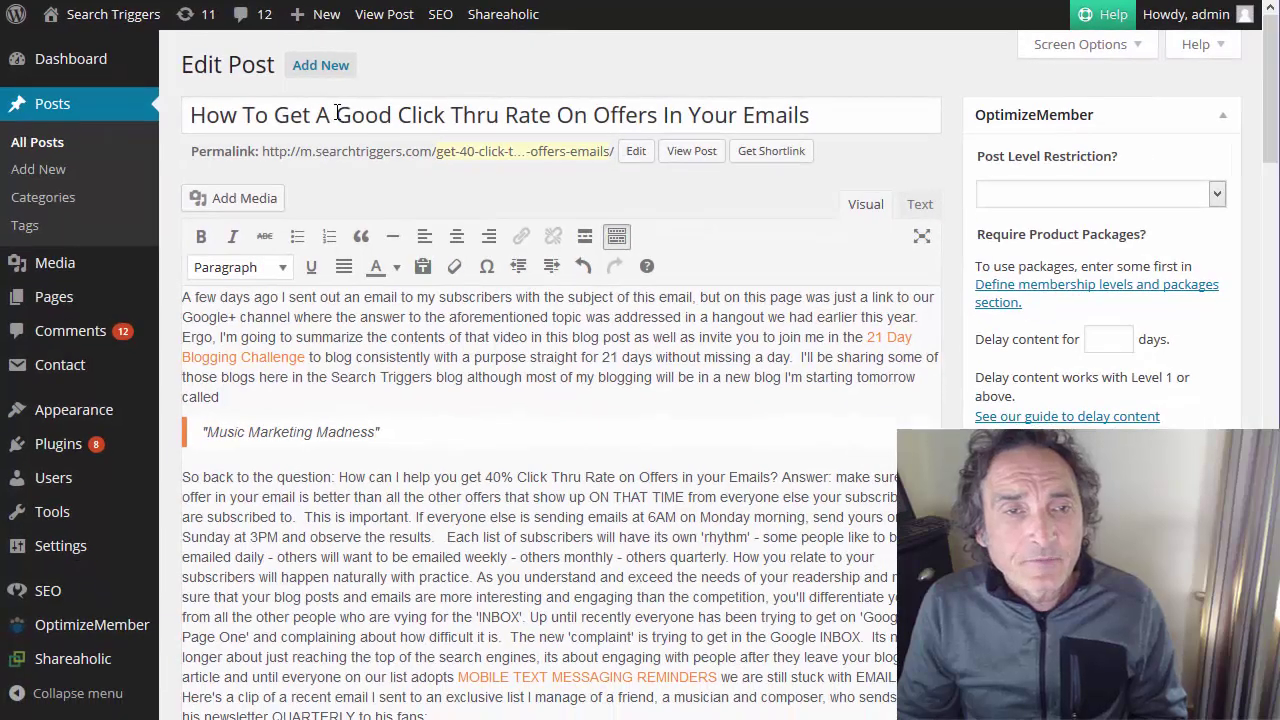
# Leave the post editor without saving and view the published email click-thru post
pyautogui.doubleClick(330, 114)
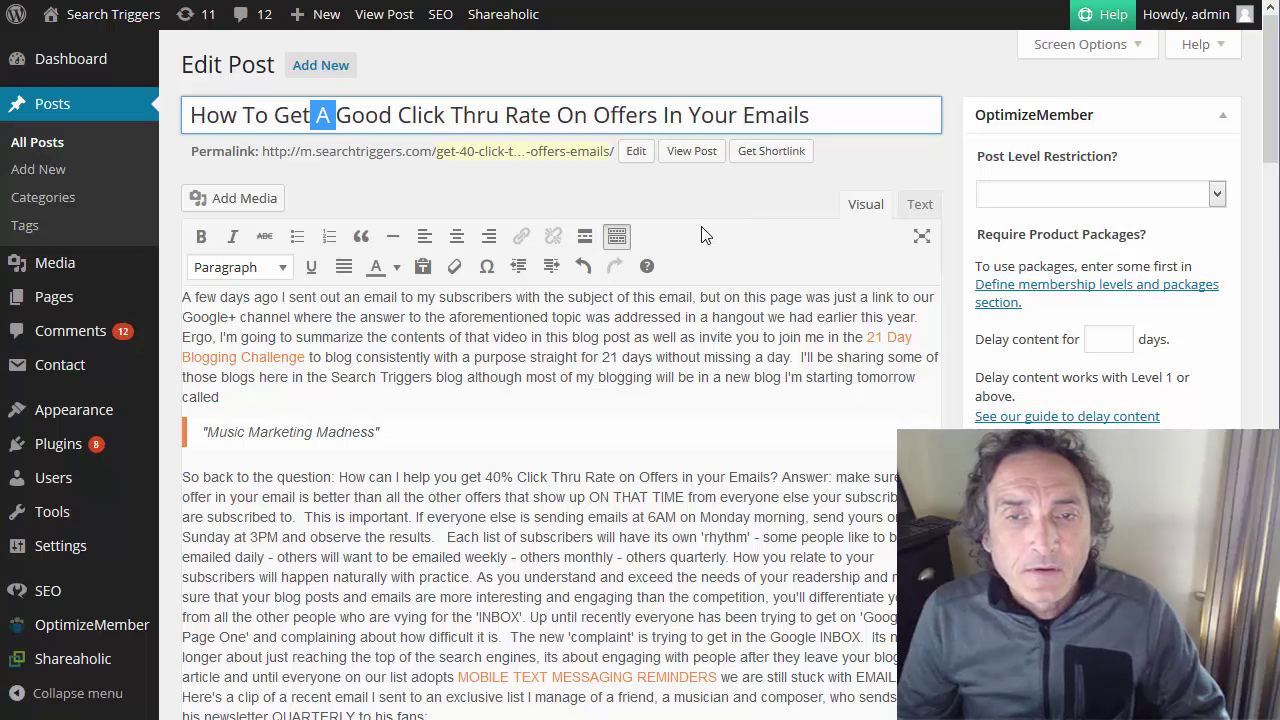
pyautogui.click(697, 160)
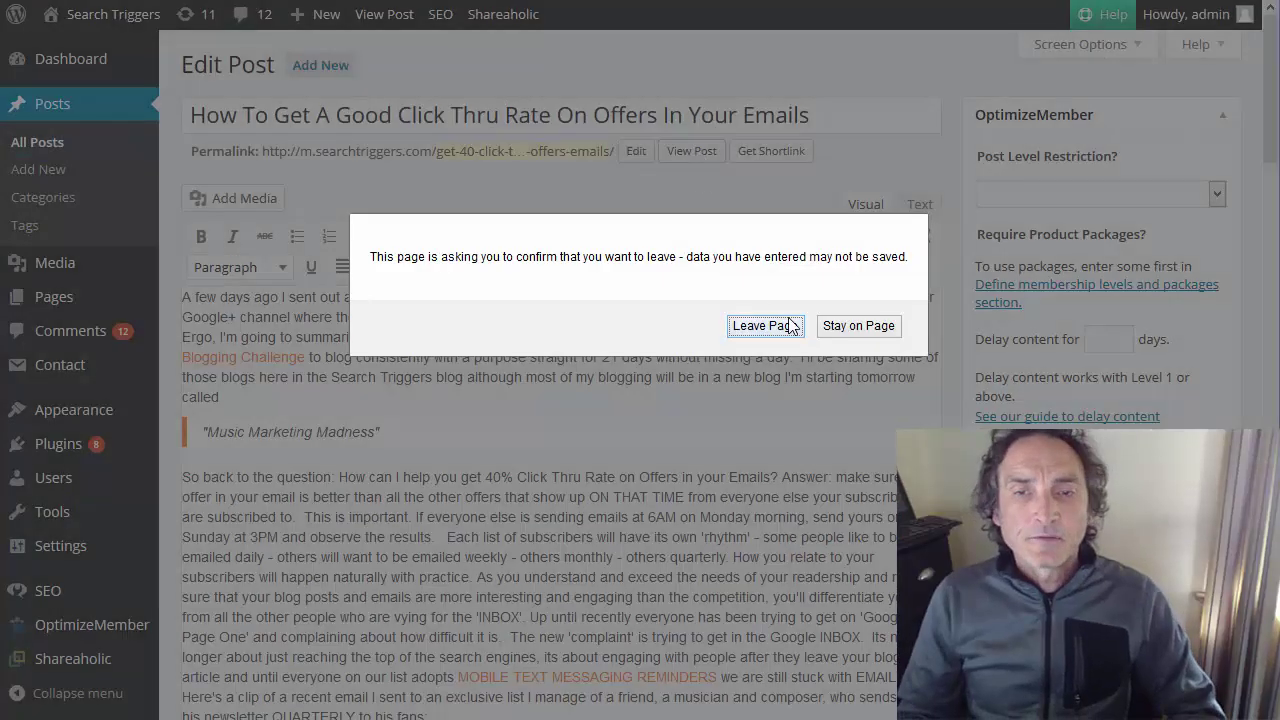
pyautogui.click(764, 326)
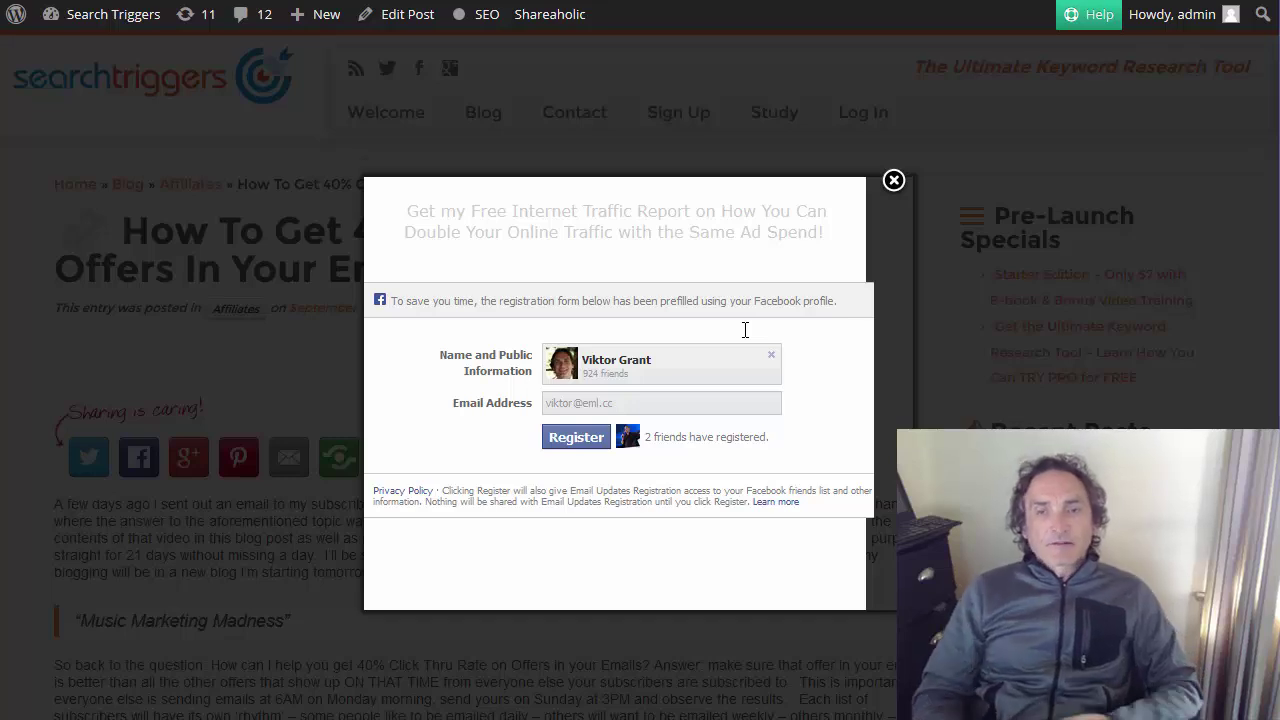
# Close the free traffic report popup and scroll through the post's 31.09% open and 10.8% click-through stats
pyautogui.click(894, 182)
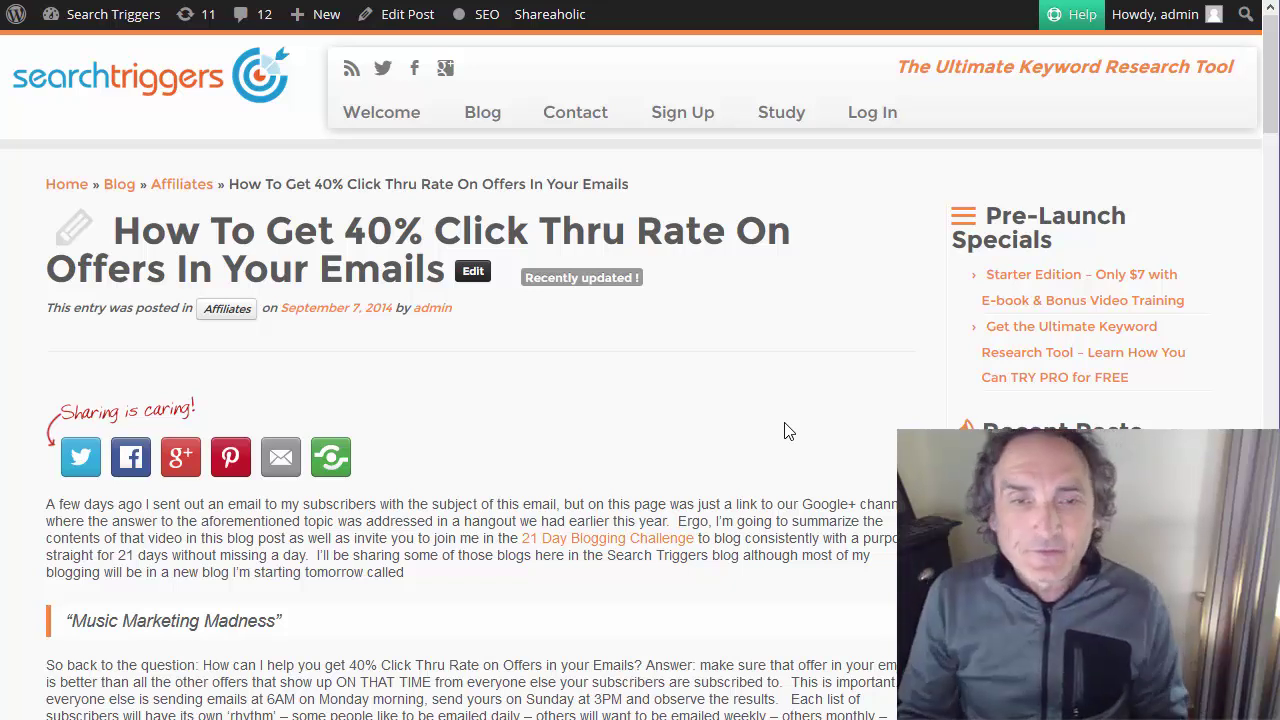
pyautogui.scroll(-15, 789, 423)
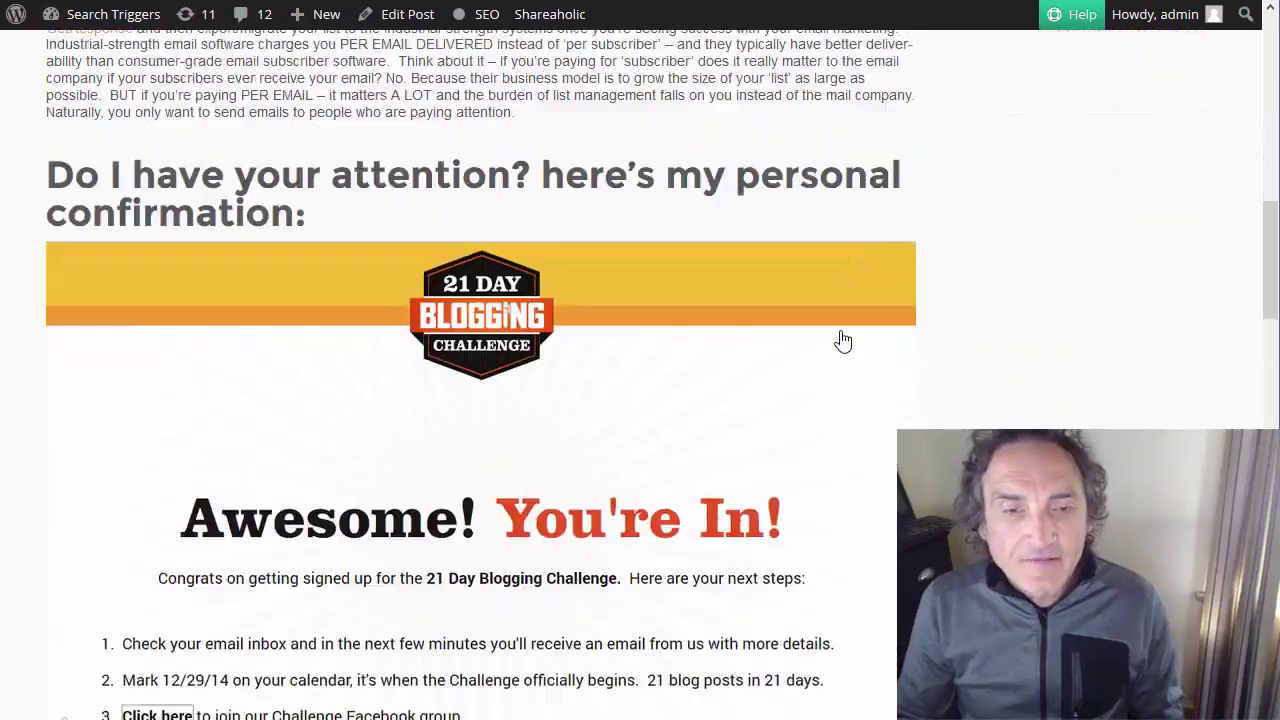
pyautogui.scroll(-20, 843, 341)
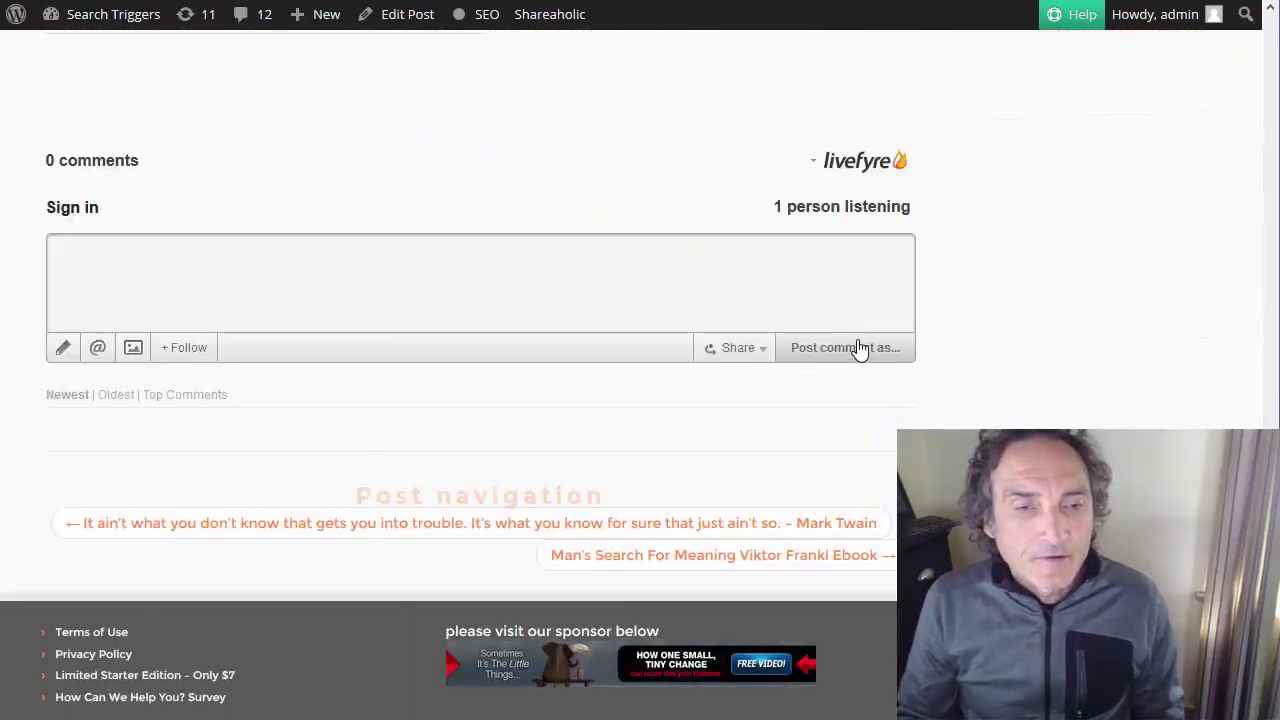
pyautogui.scroll(6, 860, 349)
pyautogui.scroll(15, 860, 349)
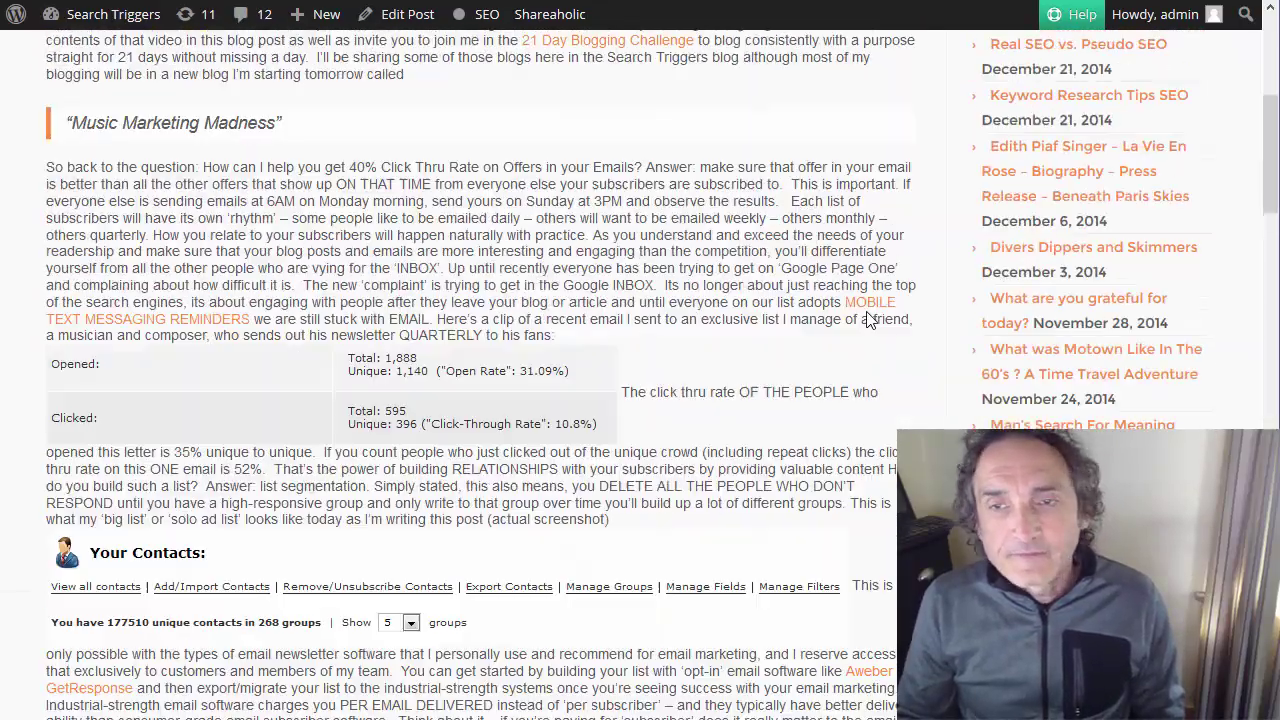